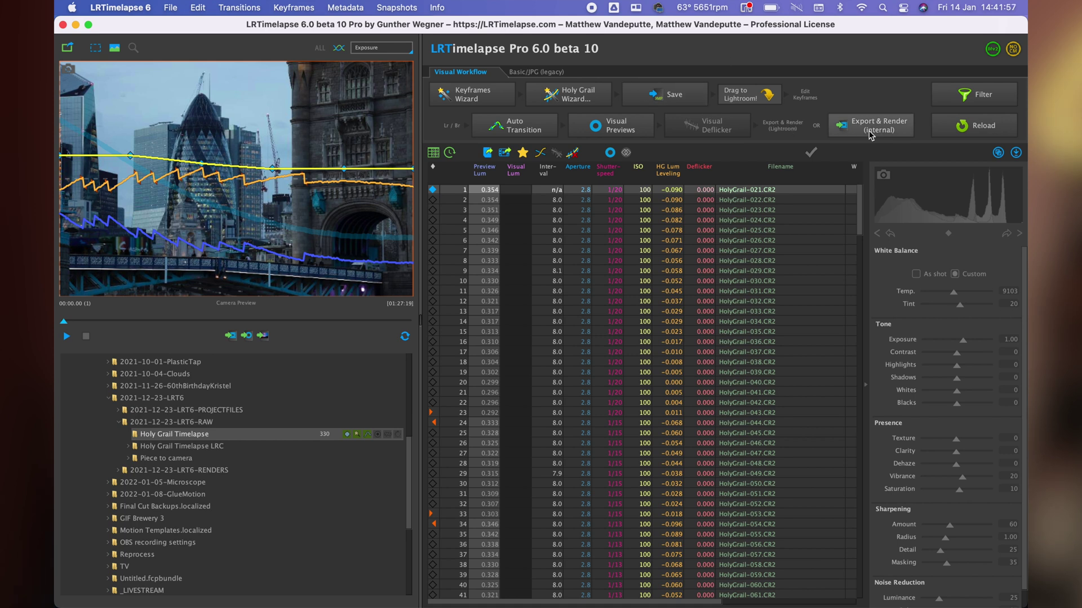
# Step: Open the Render Video settings for the Holy Grail sequence via Export & Render (internal)
pyautogui.click(871, 131)
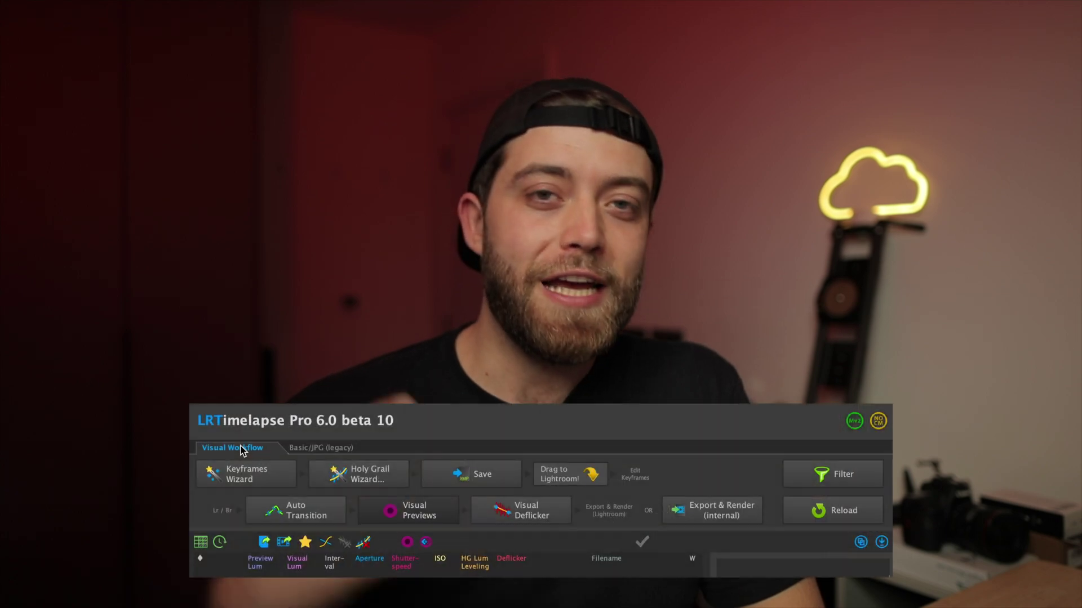
pyautogui.click(333, 449)
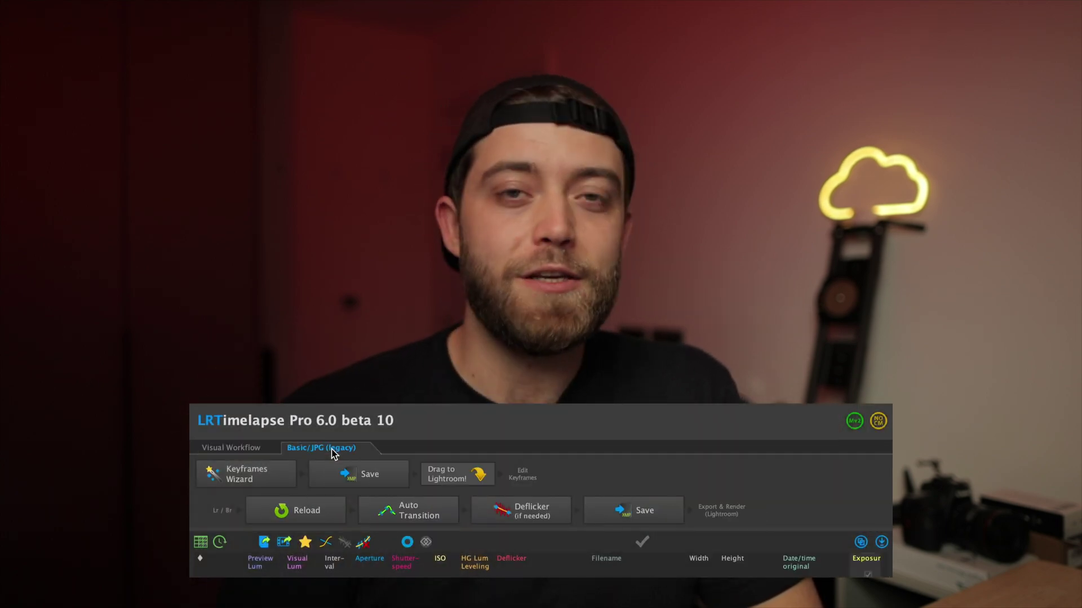
pyautogui.click(255, 449)
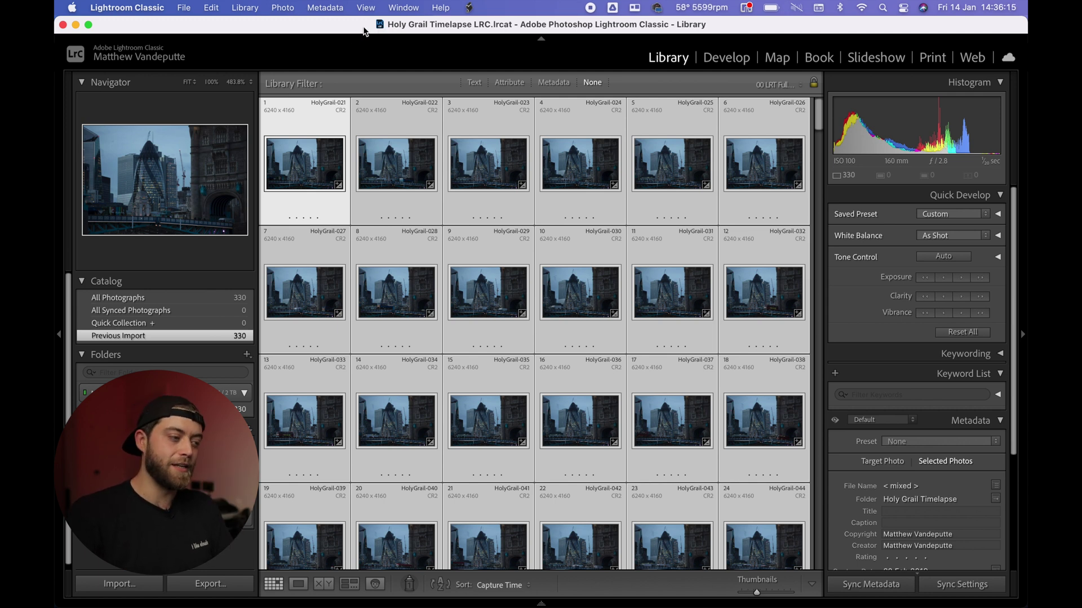
# Step: Show the Holy Grail Timelapse folder in Finder from Lightroom, then return to LRTimelapse
pyautogui.press('super+Tab')
pyautogui.press('super+Tab')
pyautogui.press('super+Tab')
pyautogui.press('super+Tab')
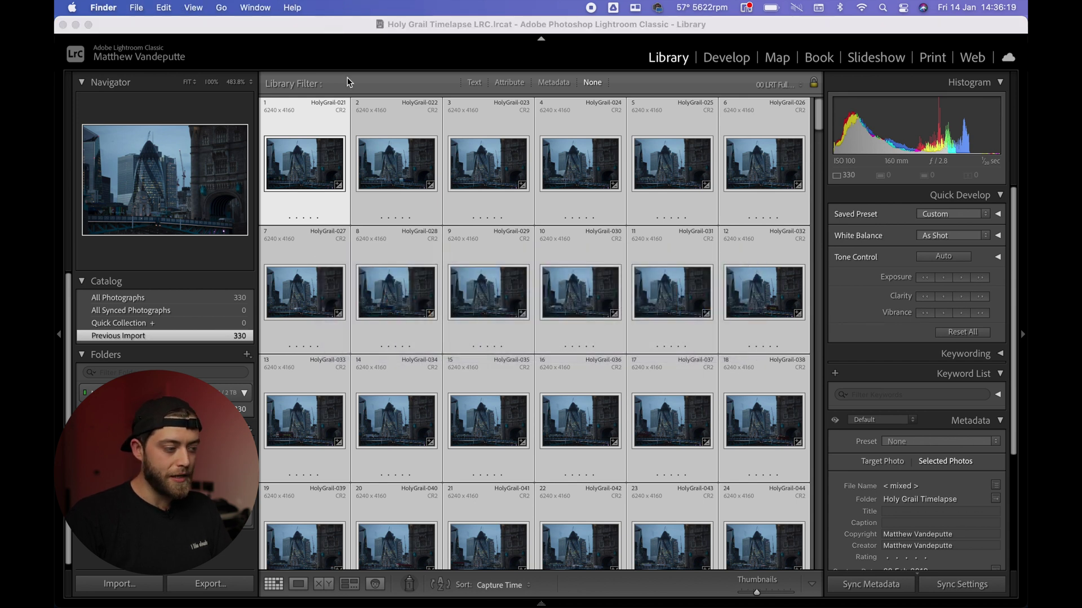
pyautogui.rightClick(190, 409)
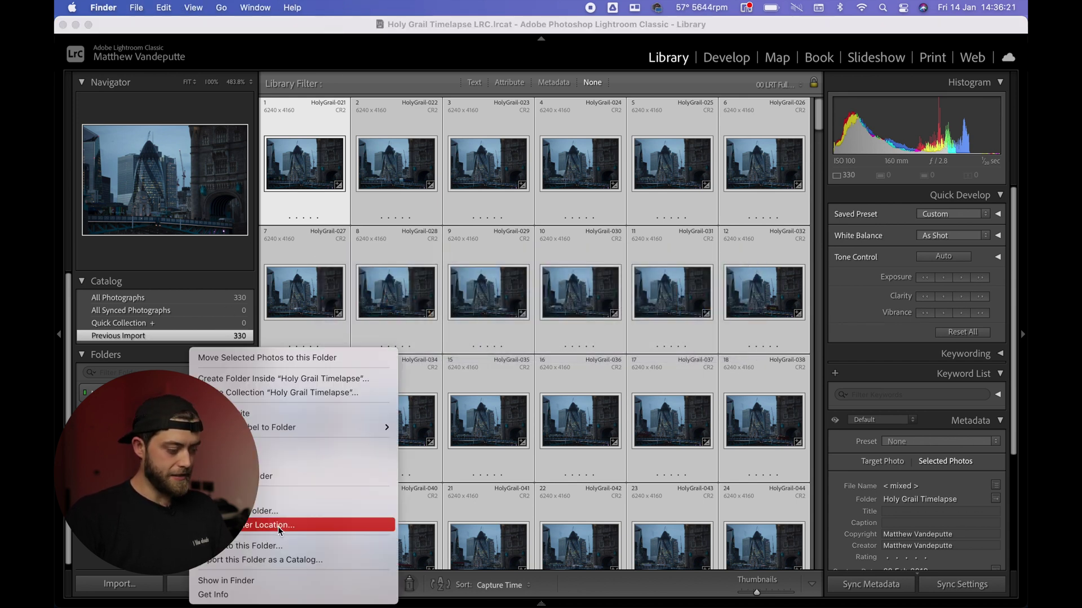
pyautogui.click(285, 586)
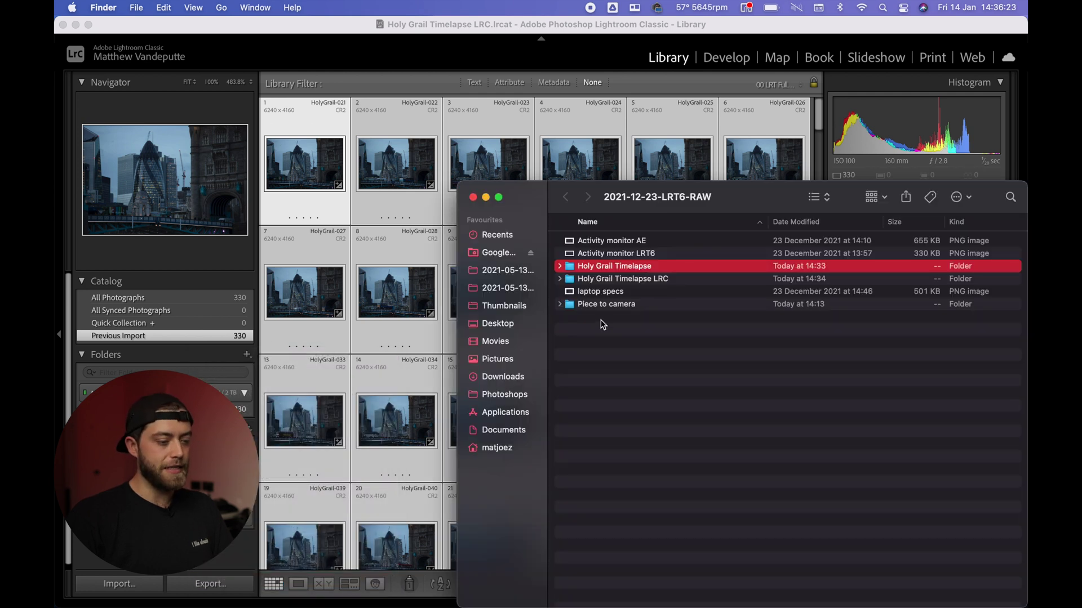
pyautogui.press('super+Tab')
pyautogui.press('super+shift+Tab')
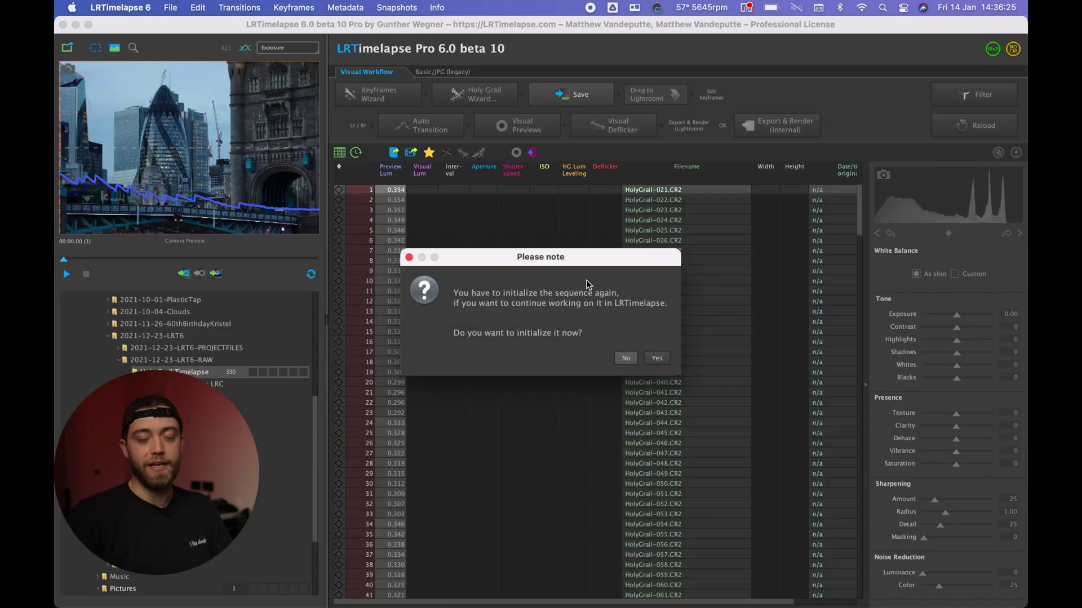
# Step: Confirm reinitializing the Holy Grail sequence, then play and stop the time lapse preview
pyautogui.click(657, 358)
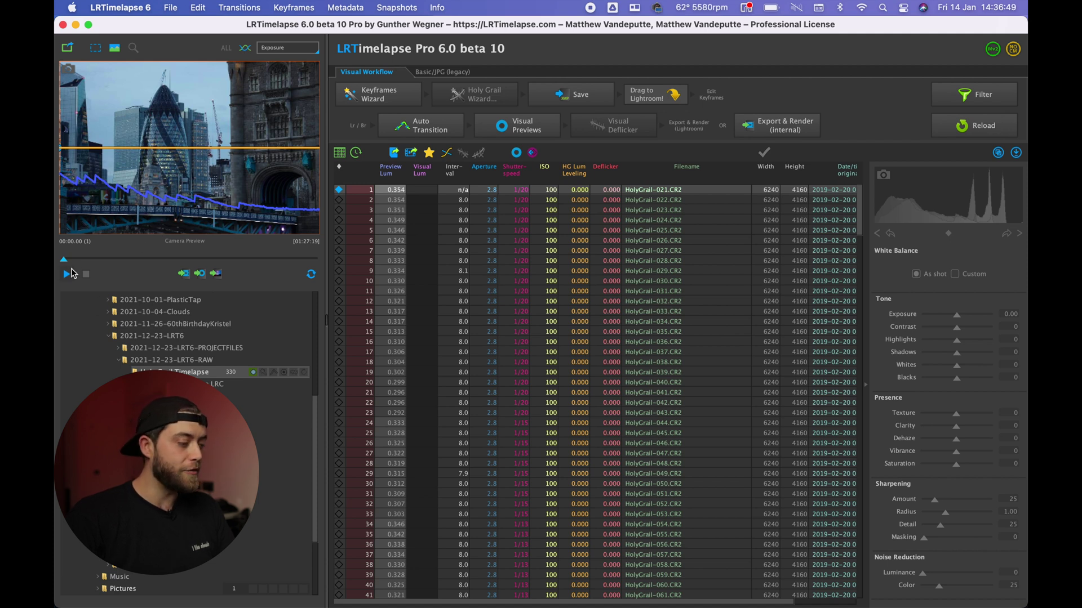
pyautogui.click(68, 274)
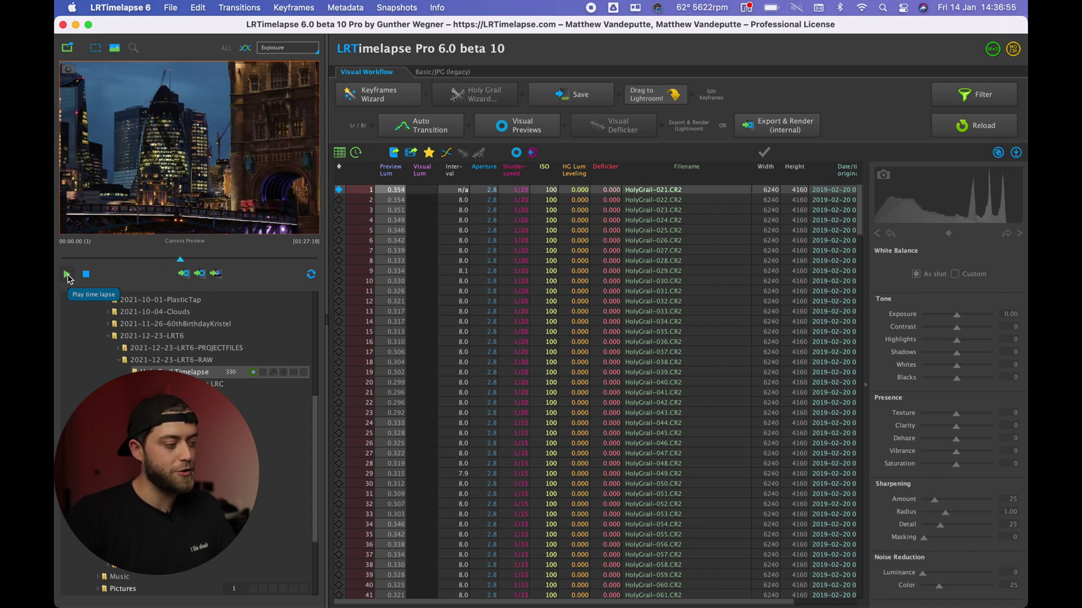
pyautogui.click(69, 275)
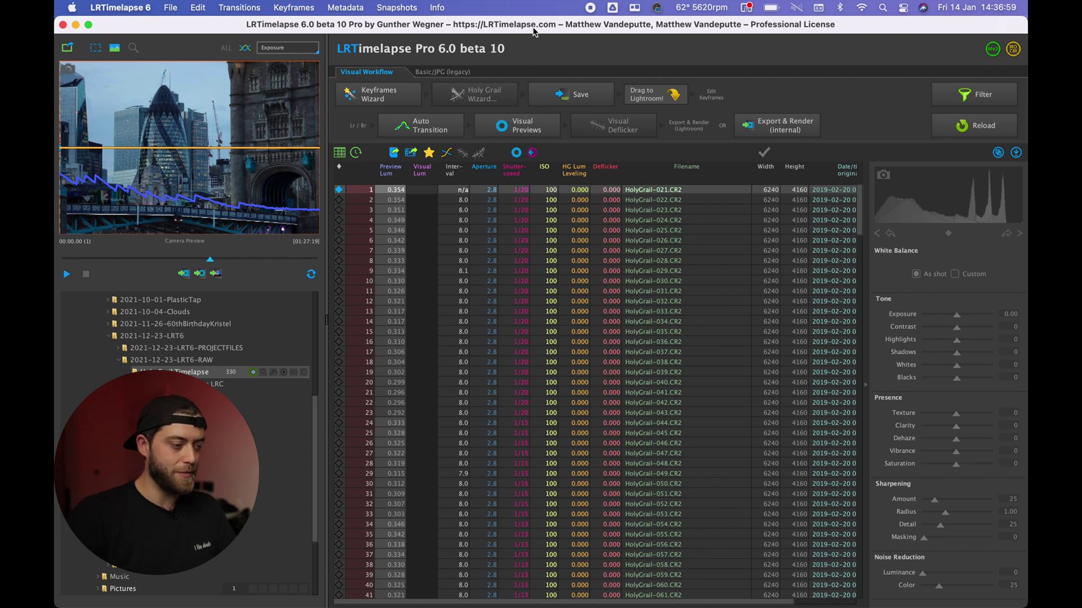
# Step: Place keyframes with the Keyframes Wizard (one fewer), then run the Holy Grail Wizard with a steeper rotated curve
pyautogui.click(390, 102)
pyautogui.click(606, 137)
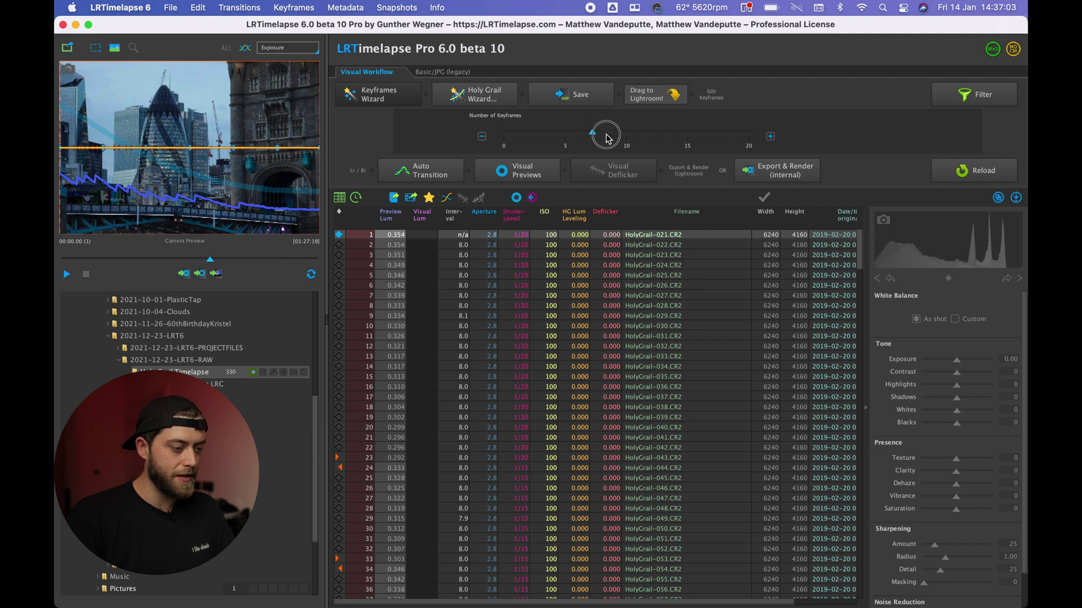
pyautogui.moveTo(606, 137); pyautogui.dragTo(586, 138)
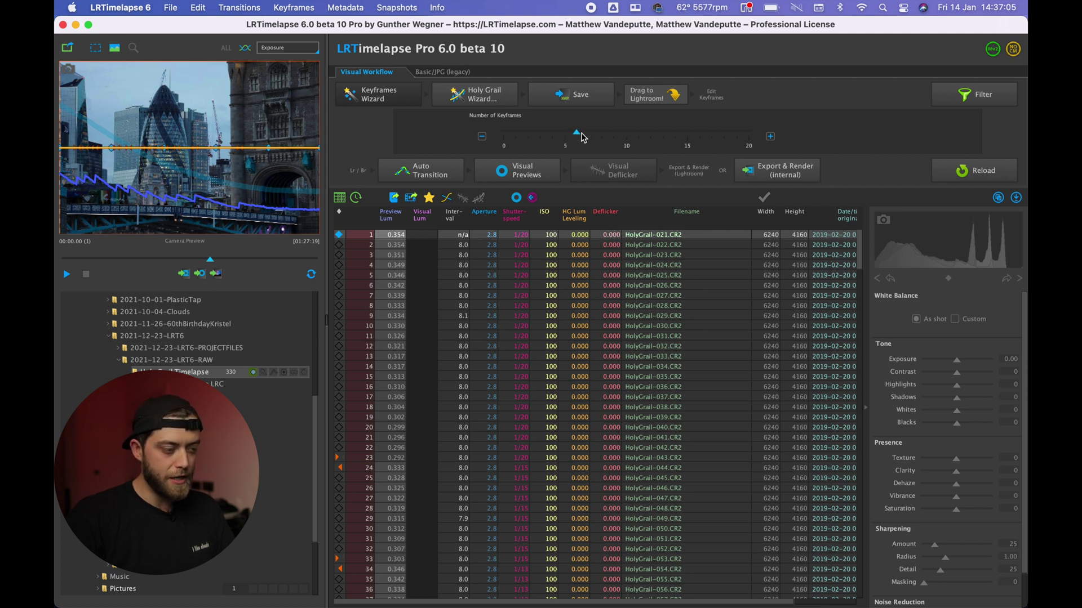
pyautogui.click(476, 94)
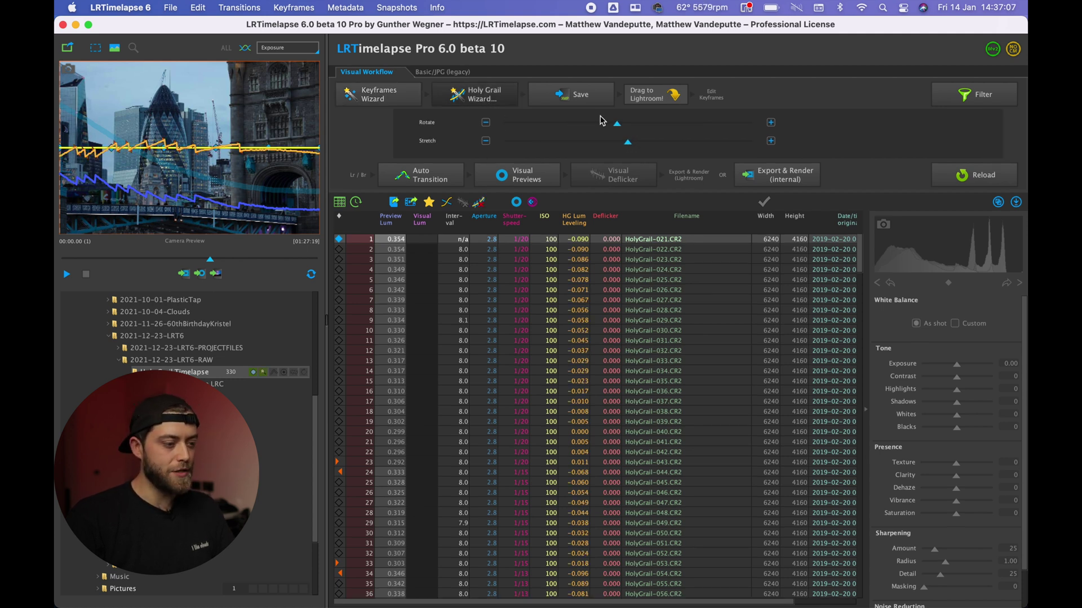
pyautogui.moveTo(622, 128)
pyautogui.mouseDown()
pyautogui.moveTo(603, 126)
pyautogui.moveTo(671, 122)
pyautogui.moveTo(531, 130)
pyautogui.moveTo(709, 132)
pyautogui.moveTo(580, 127)
pyautogui.moveTo(628, 124)
pyautogui.moveTo(620, 149)
pyautogui.mouseUp()
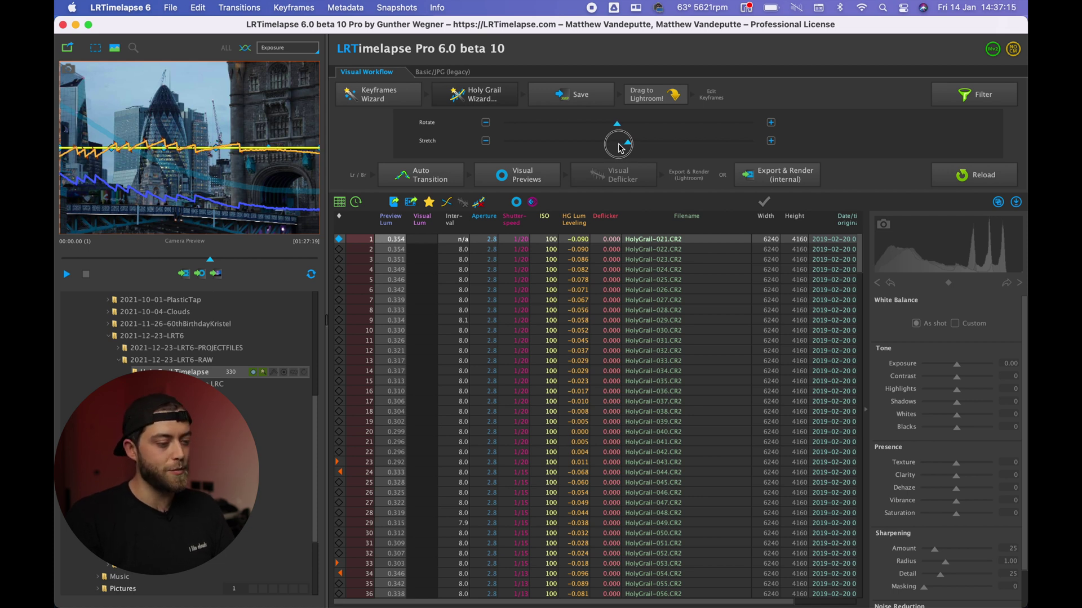
# Step: Save the keyframe and leveling metadata to the images and rebuild the visual previews
pyautogui.click(594, 105)
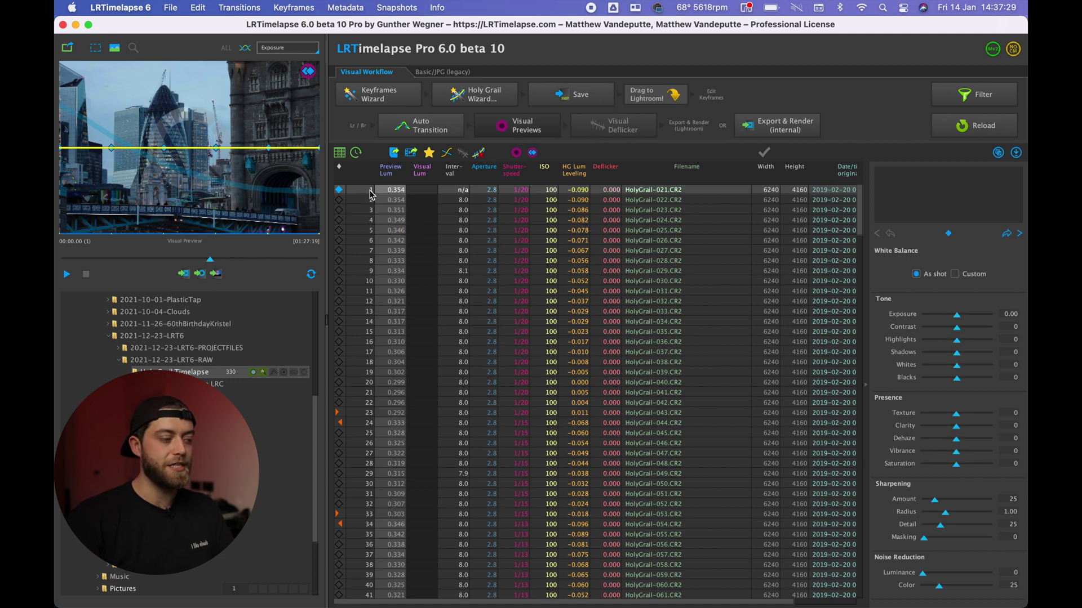
pyautogui.moveTo(783, 603)
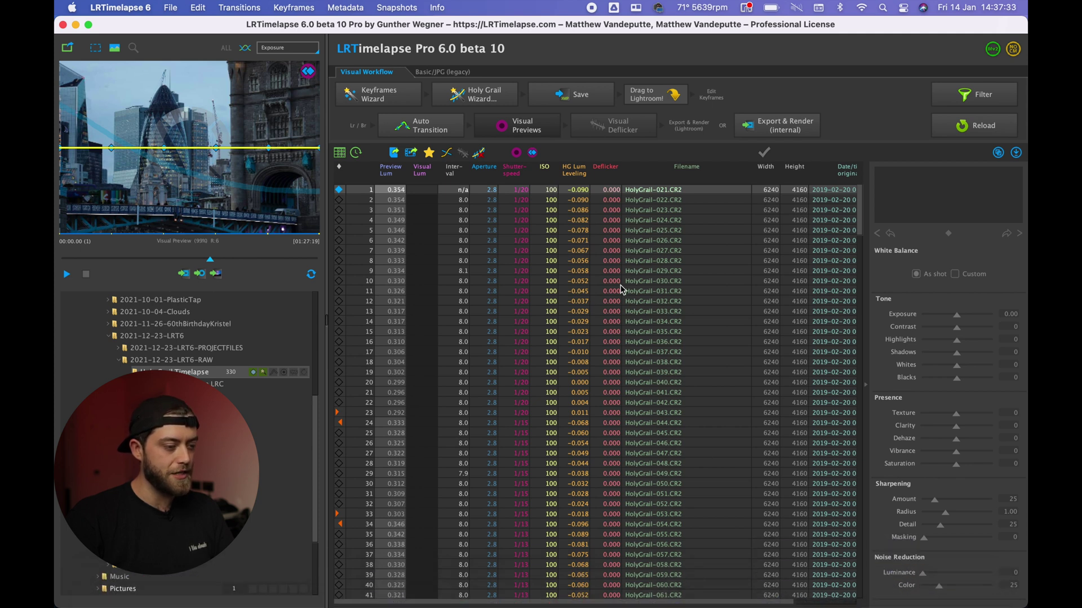
pyautogui.click(521, 125)
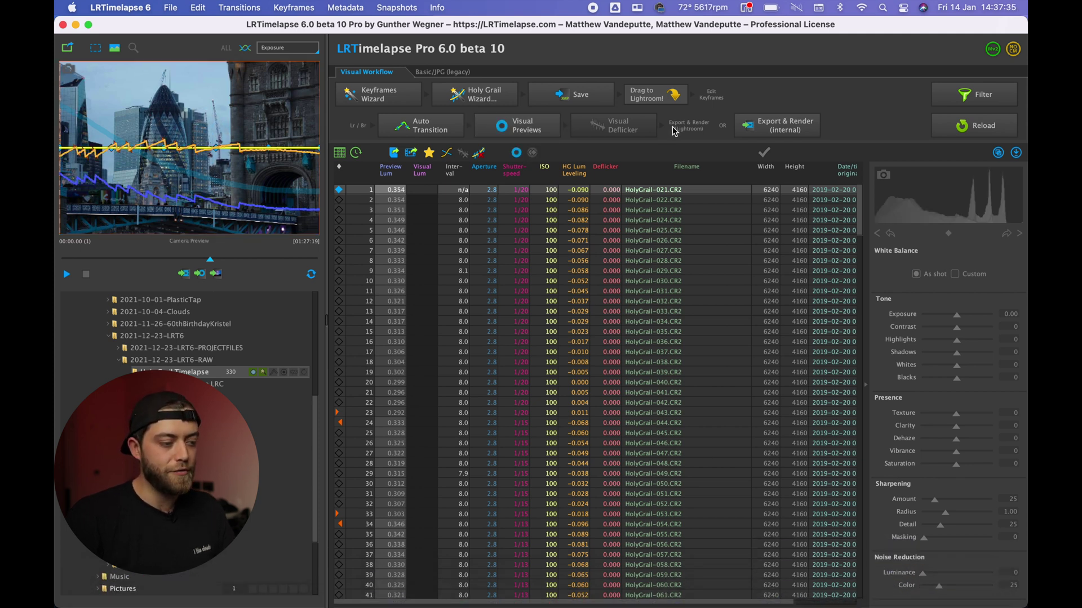
pyautogui.press('super+Tab')
pyautogui.press('super+Tab')
# Step: Read the updated XMP metadata from files for the selected frames and show the filter presets list
pyautogui.rightClick(565, 163)
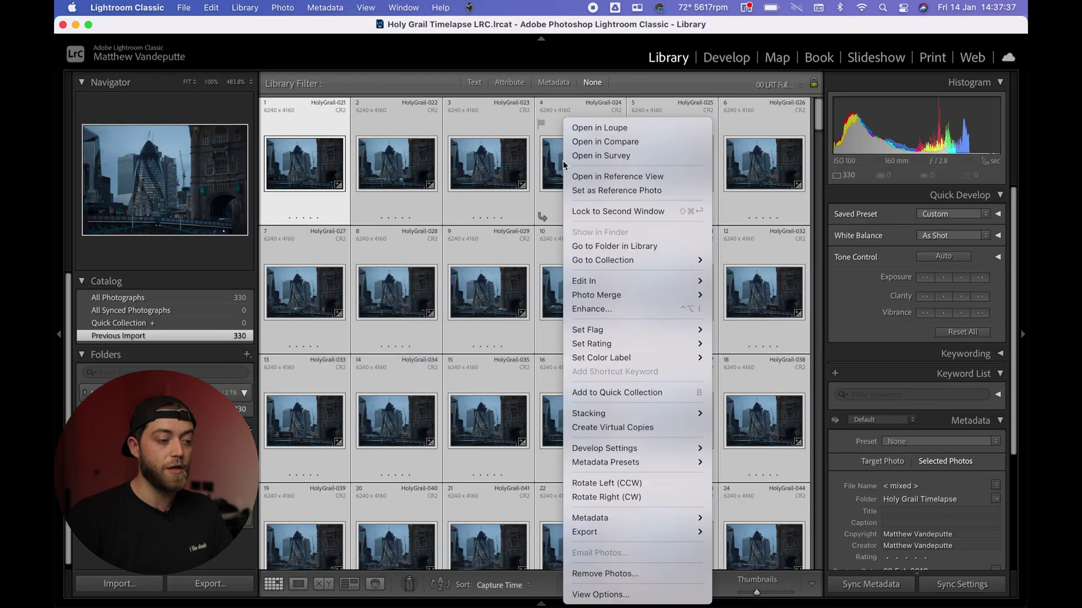
pyautogui.moveTo(613, 518)
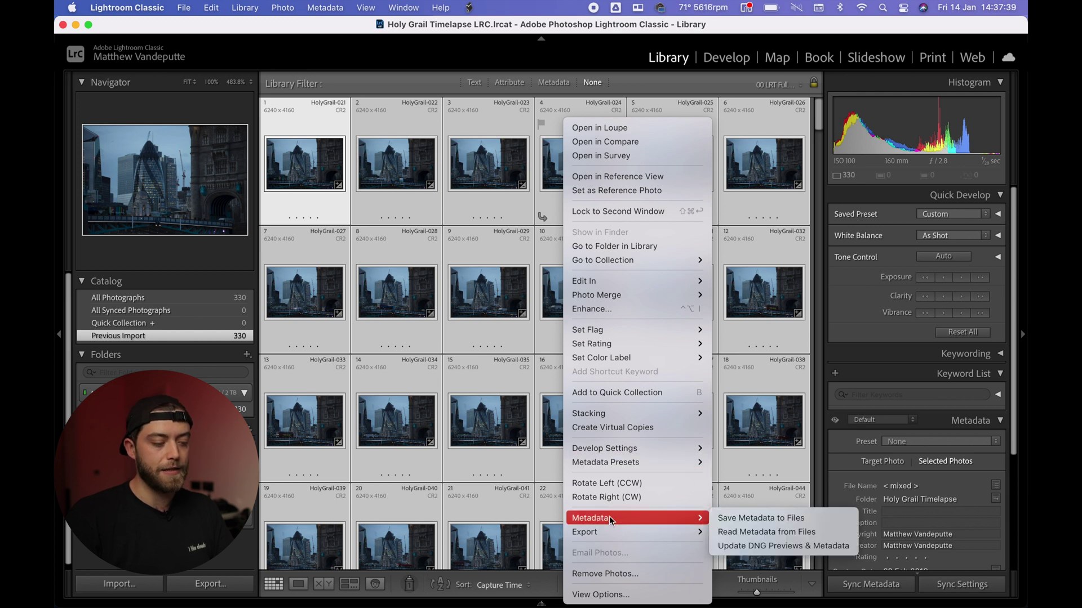
pyautogui.click(771, 532)
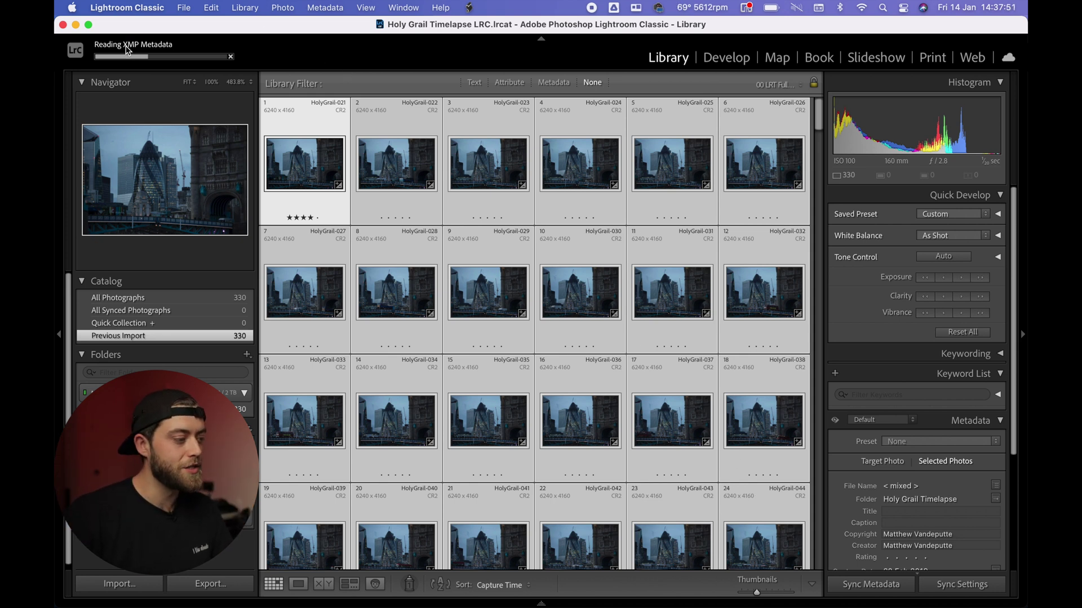
pyautogui.click(792, 88)
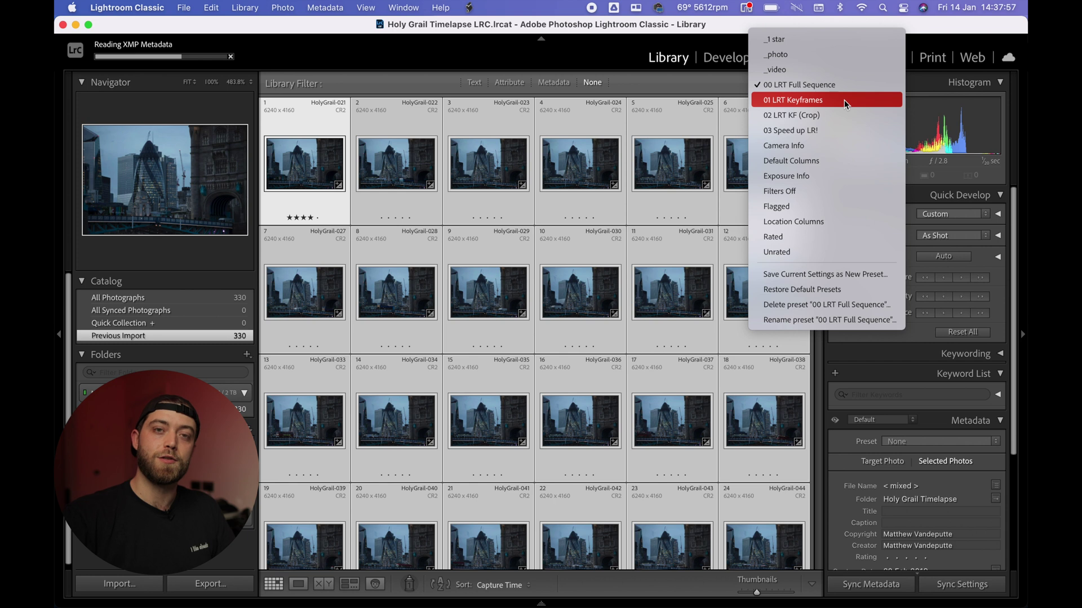
# Step: Filter the Library by 01 LRT Keyframes to show the six four-star keyframes, then clear the selection
pyautogui.click(845, 104)
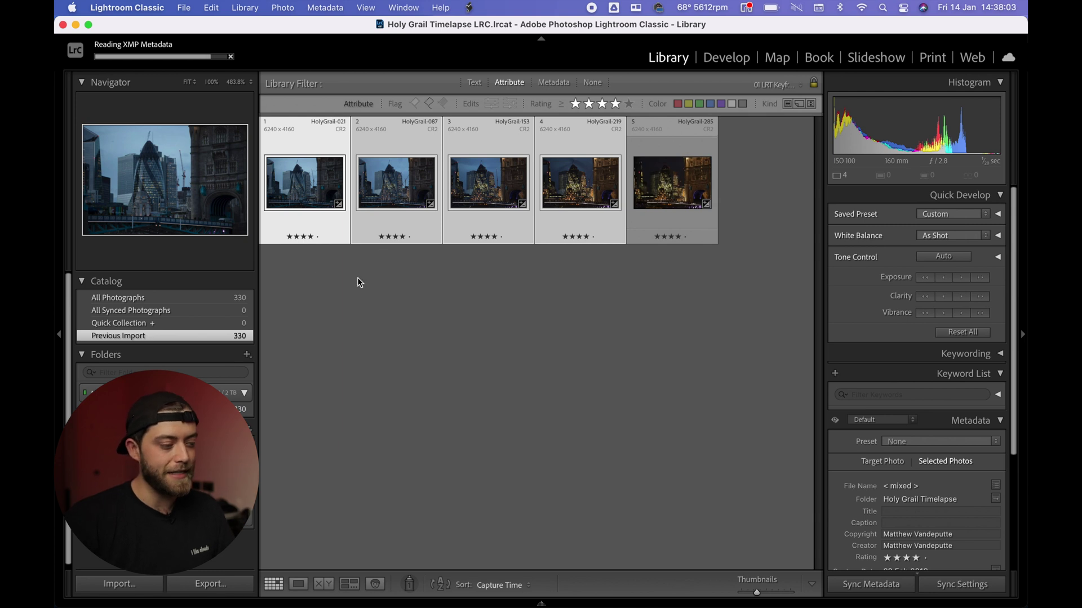
pyautogui.press('super+Tab')
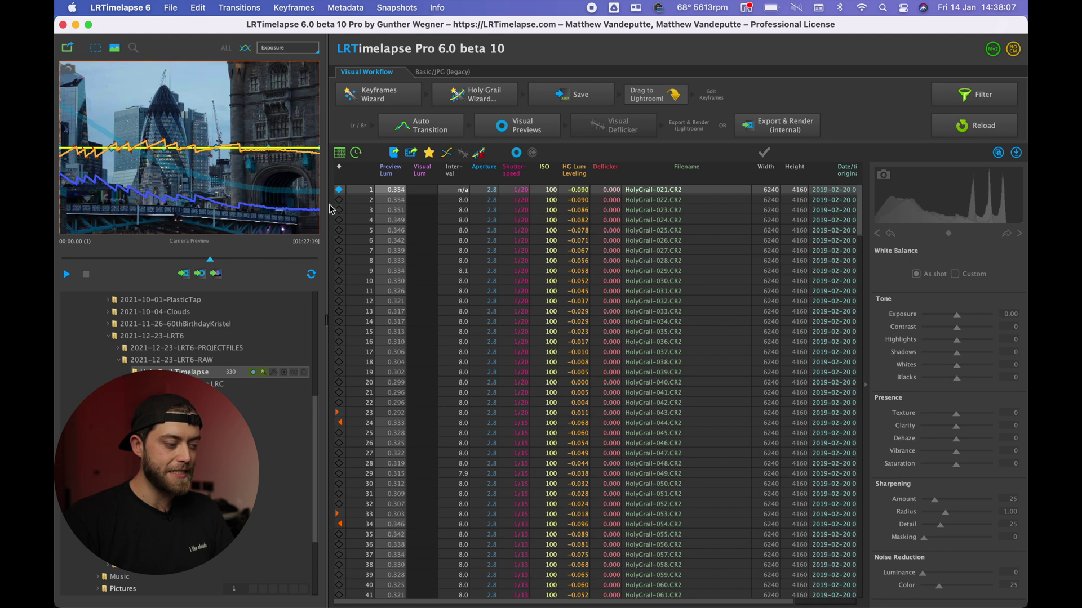
pyautogui.press('super+Tab')
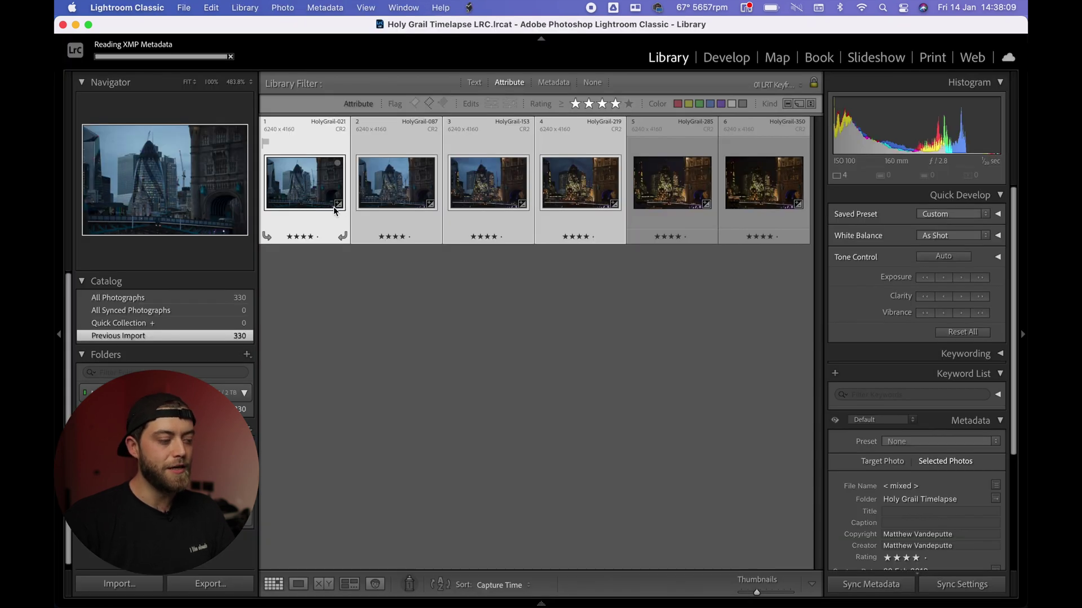
pyautogui.click(313, 296)
# Step: Apply the Timelapse presets to HolyGrail-021: Treatment & Profile, Golden hour, medium contrast, Emphasize colours, Sharpen & Denoise, Lens corrections
pyautogui.click(315, 200)
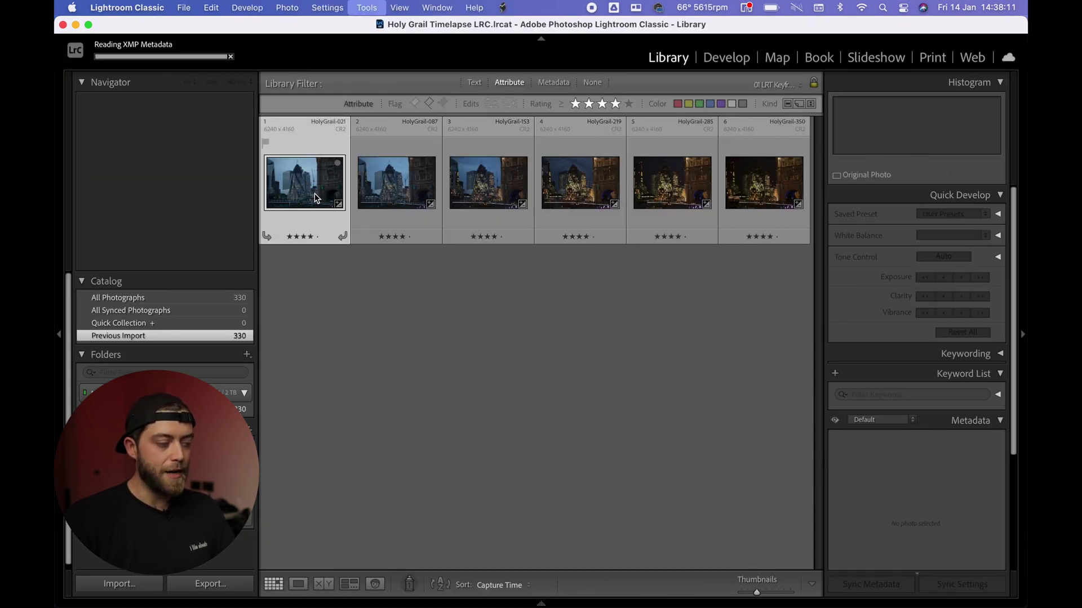
pyautogui.press('d')
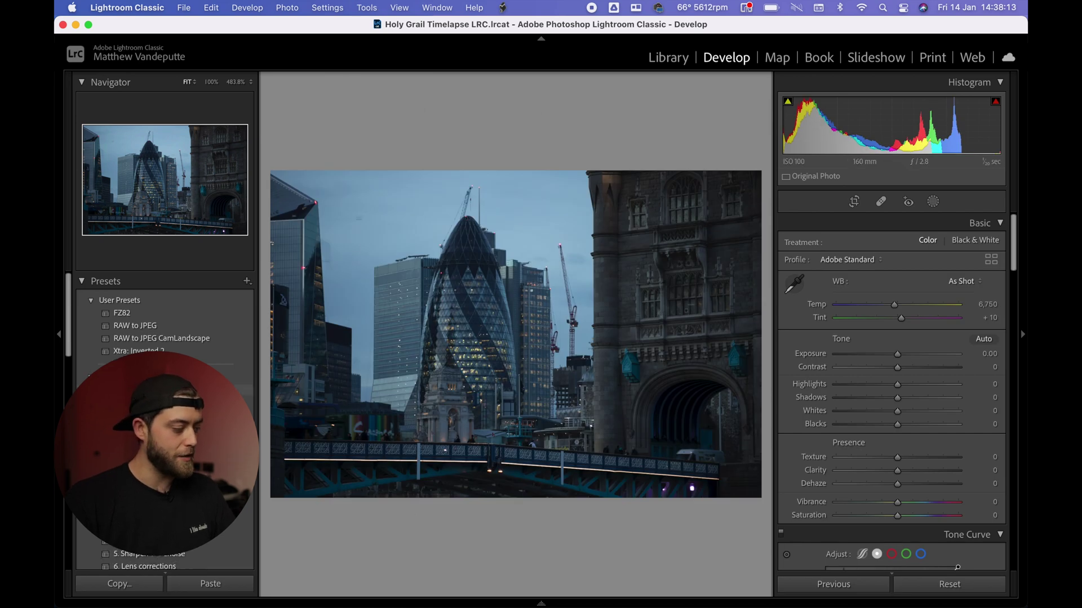
pyautogui.click(169, 415)
pyautogui.click(203, 454)
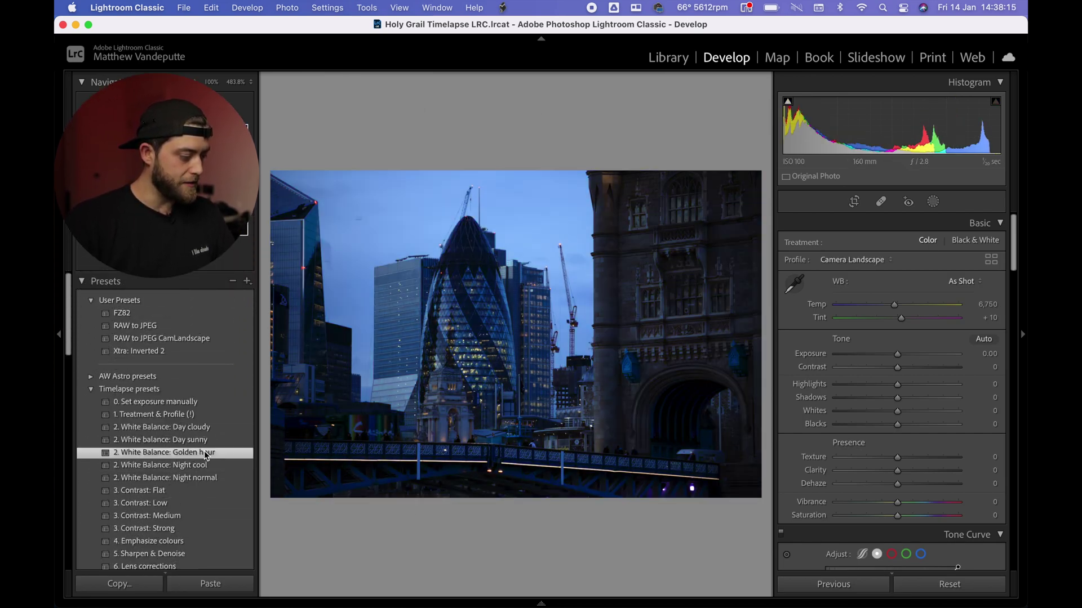
pyautogui.click(190, 503)
pyautogui.click(184, 515)
pyautogui.scroll(-1, 182, 511)
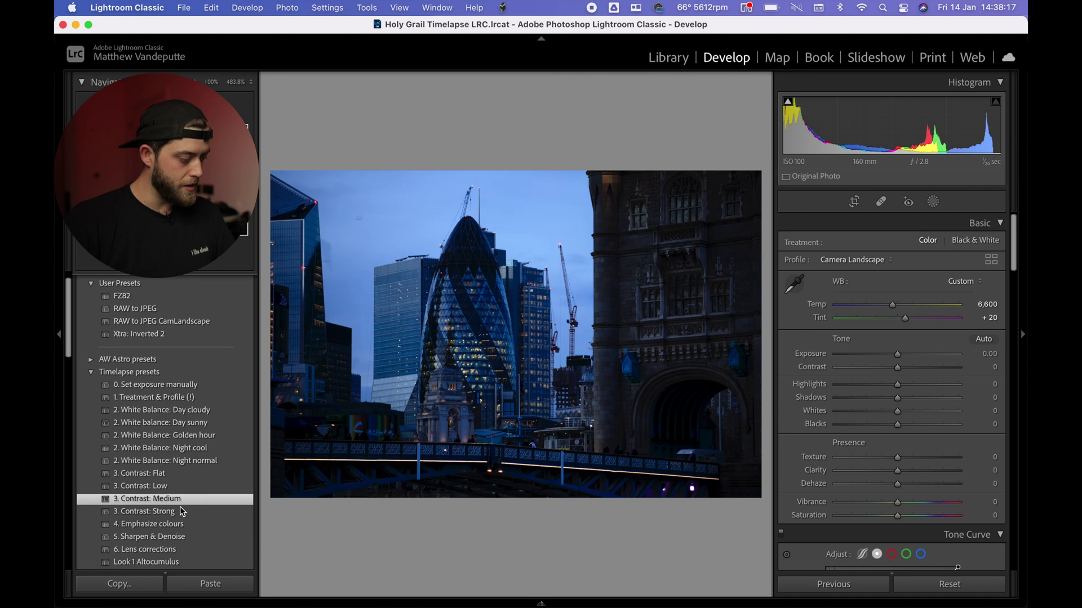
pyautogui.scroll(-4, 199, 496)
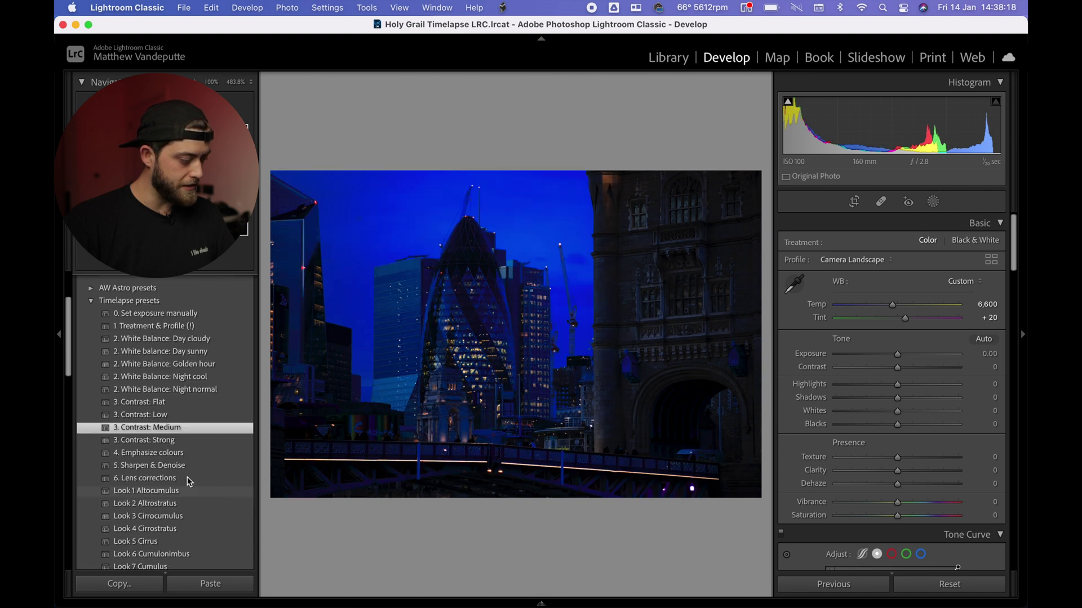
pyautogui.click(189, 453)
pyautogui.click(188, 464)
pyautogui.click(187, 478)
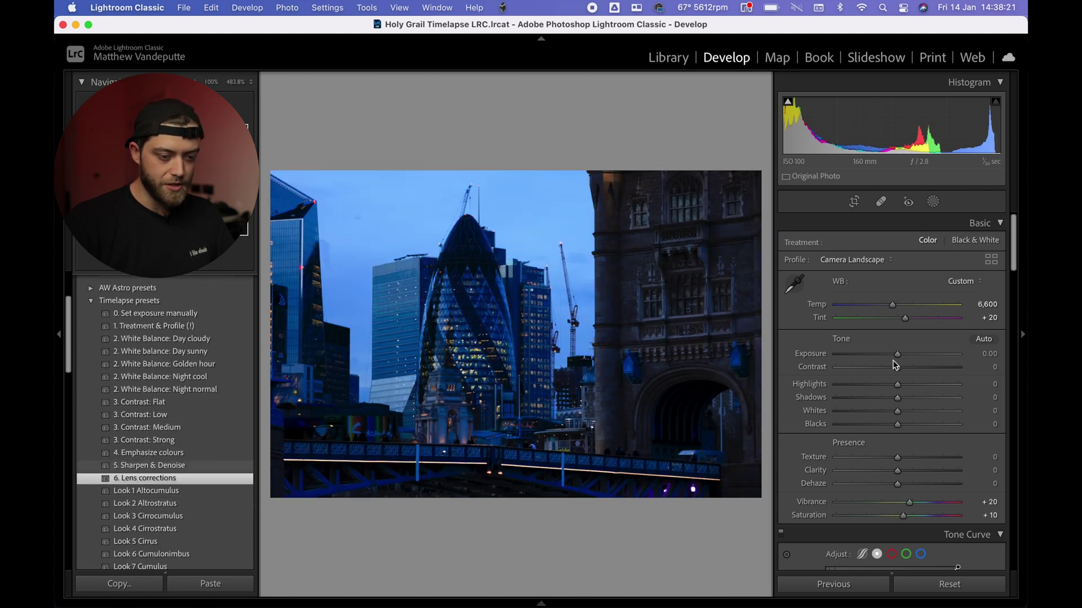
# Step: Set Exposure to +1.00 and warm Temp to 9,103, then return to the grid
pyautogui.click(967, 354)
pyautogui.write('1')
pyautogui.press('Return')
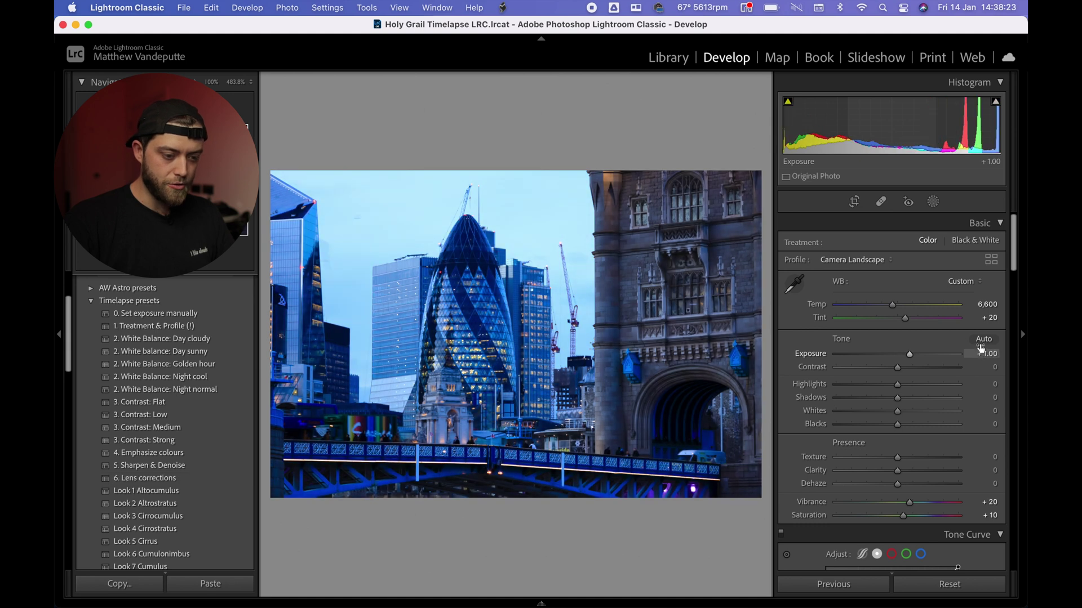
pyautogui.moveTo(982, 305); pyautogui.dragTo(987, 305)
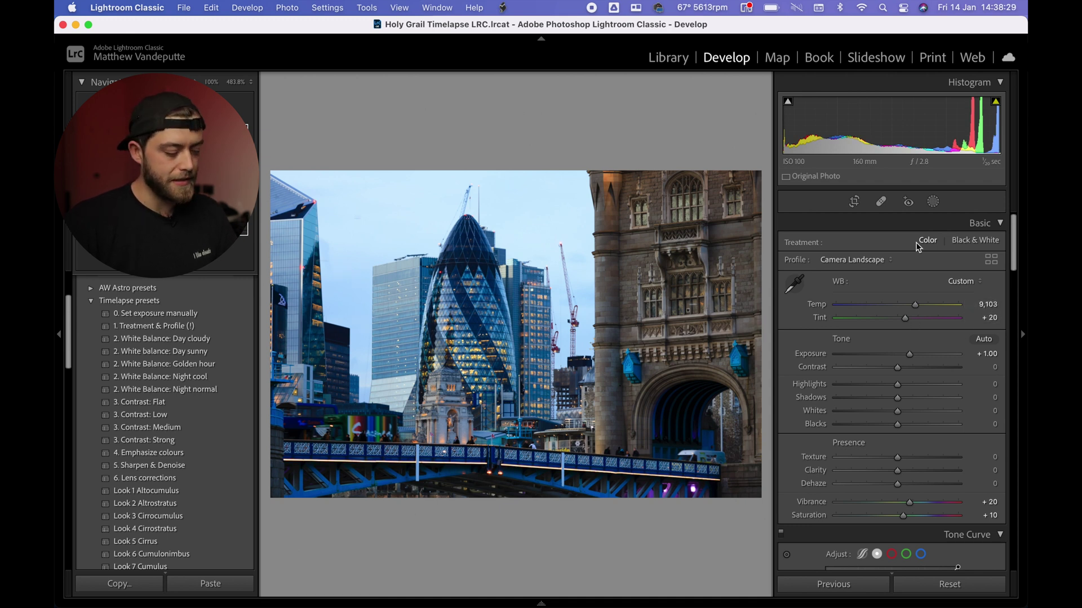
pyautogui.press('g')
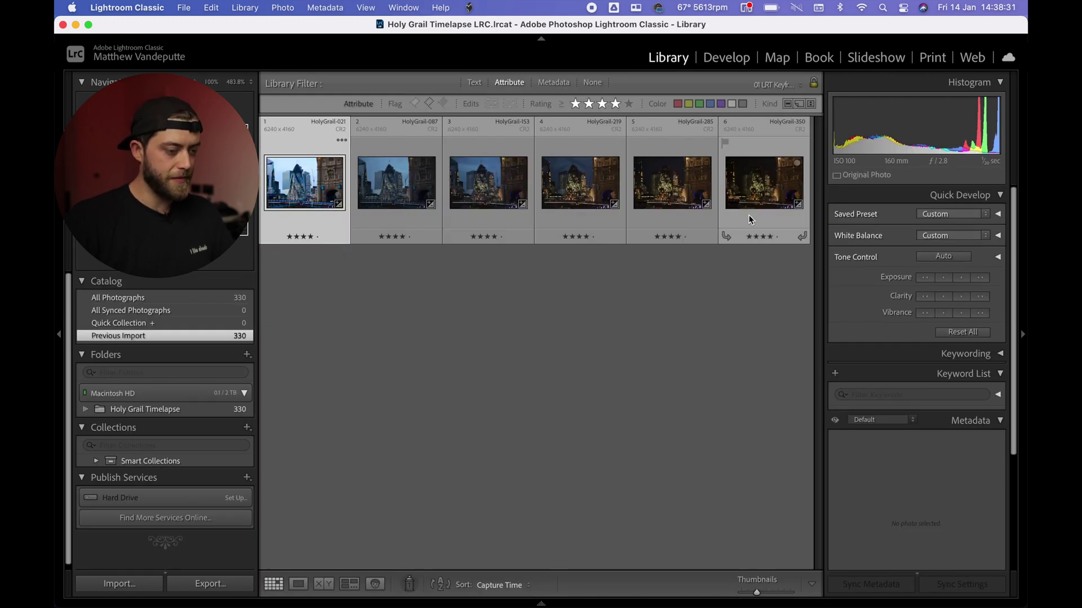
# Step: Copy the first keyframe's grade onto all six keyframes with 01 LRTimelapse Sync Keyframes, then deselect
pyautogui.press('super+a')
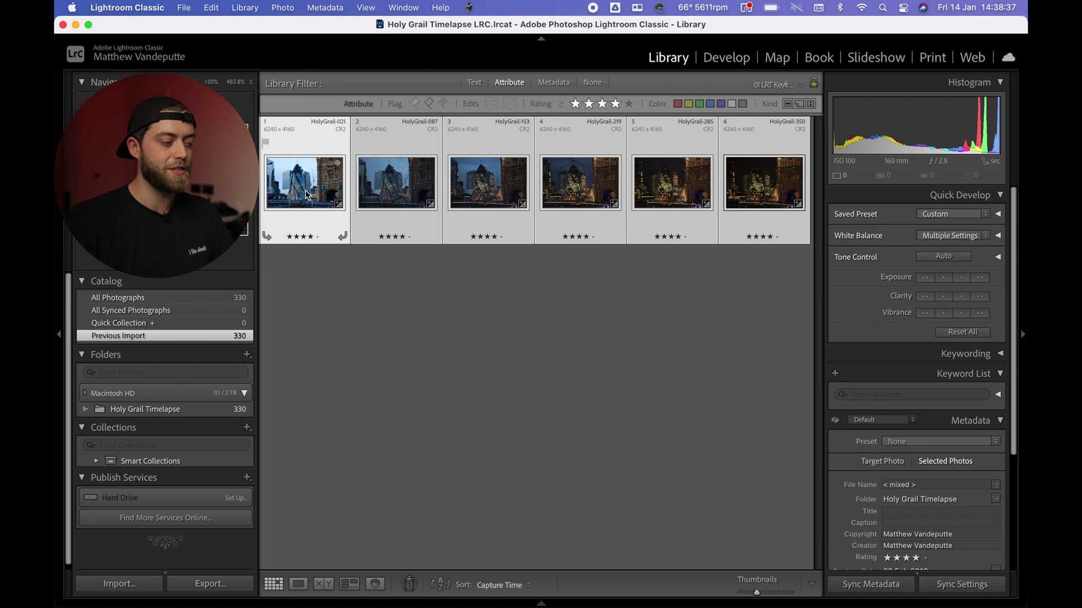
pyautogui.click(469, 8)
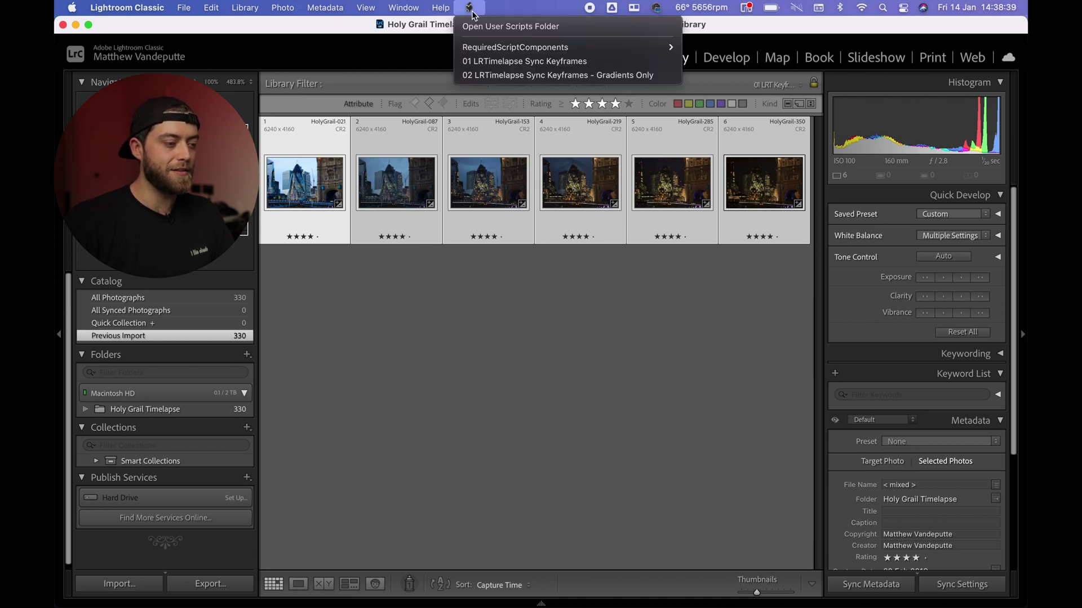
pyautogui.click(621, 61)
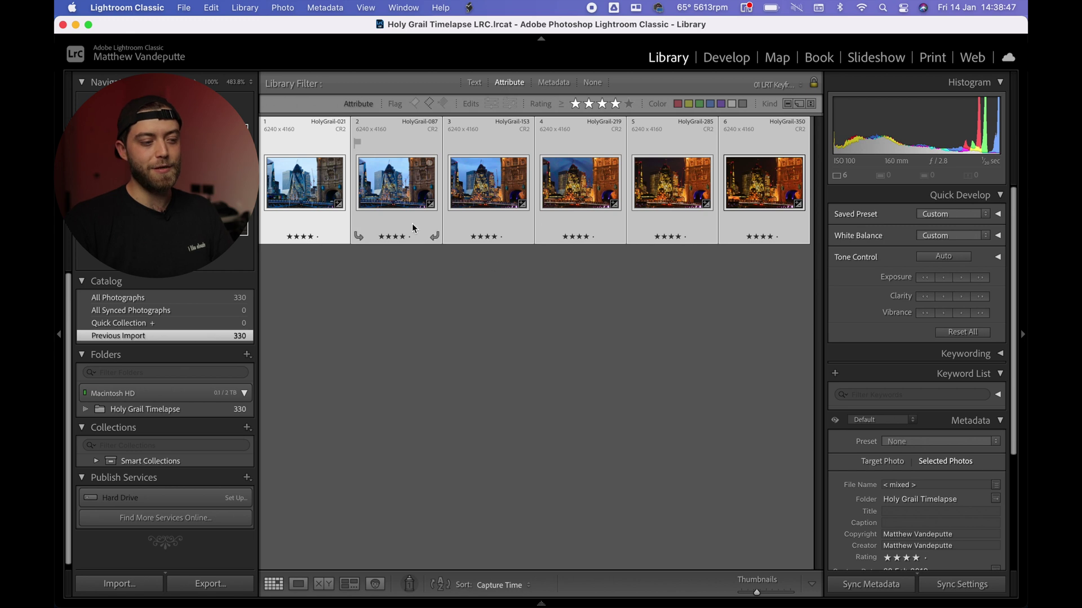
pyautogui.click(523, 277)
# Step: Lower the third keyframe's exposure to +0.67 and sync it onto keyframes 3 to 6
pyautogui.click(494, 193)
pyautogui.press('d')
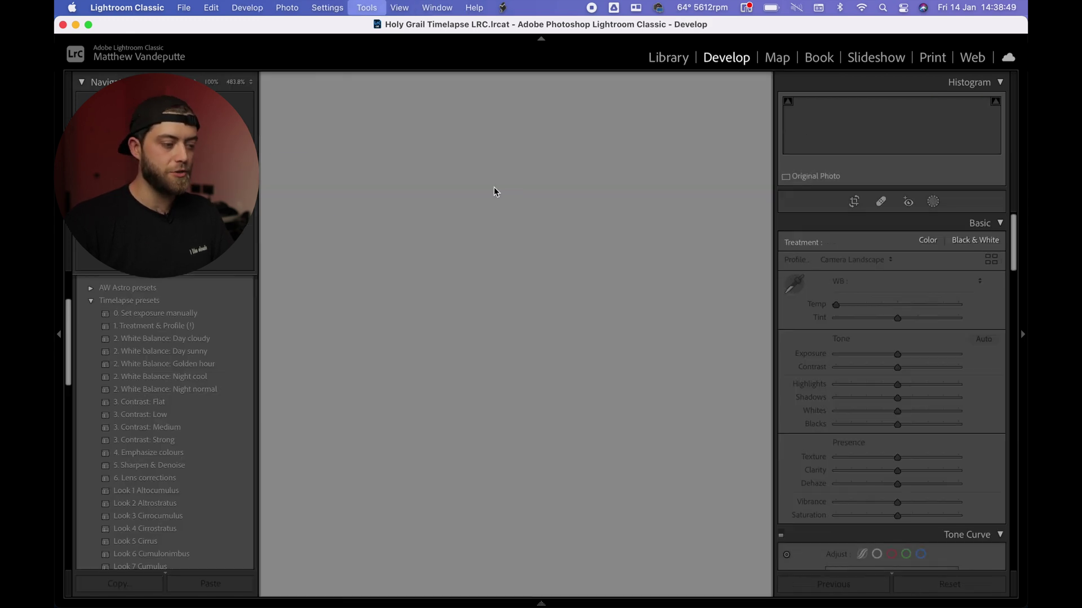
pyautogui.press('super+shift+comma')
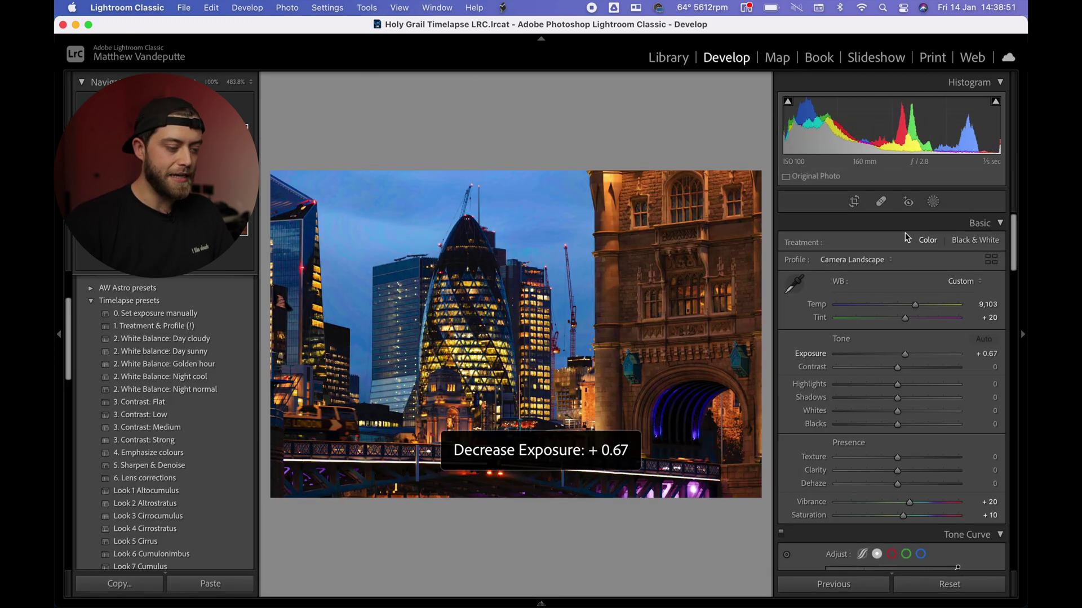
pyautogui.scroll(-5, 983, 304)
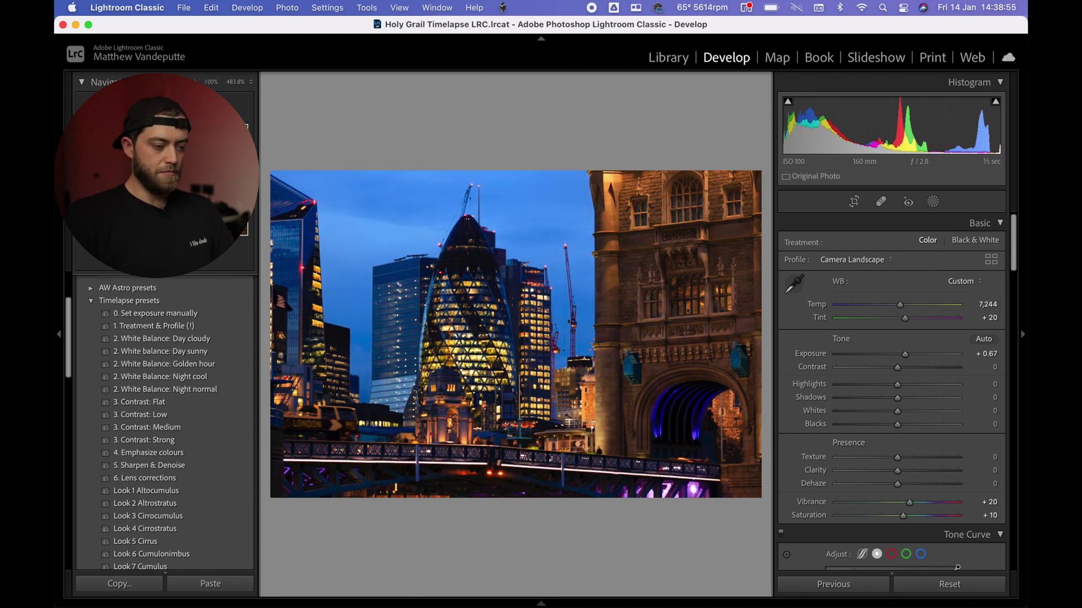
pyautogui.press('g')
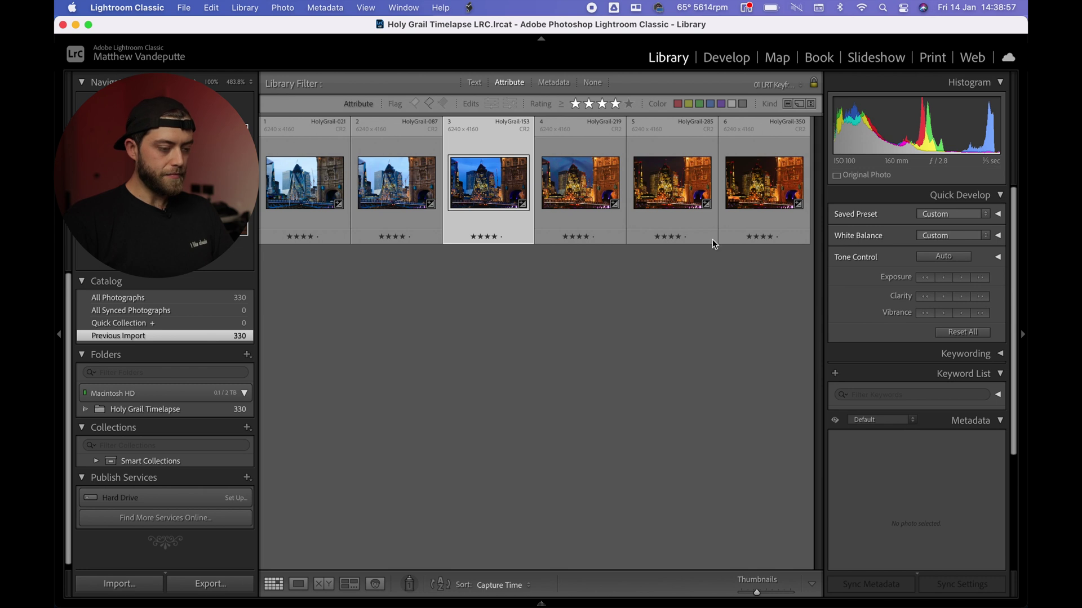
pyautogui.keyDown('shift'); pyautogui.click(727, 236); pyautogui.keyUp('shift')
pyautogui.click(468, 8)
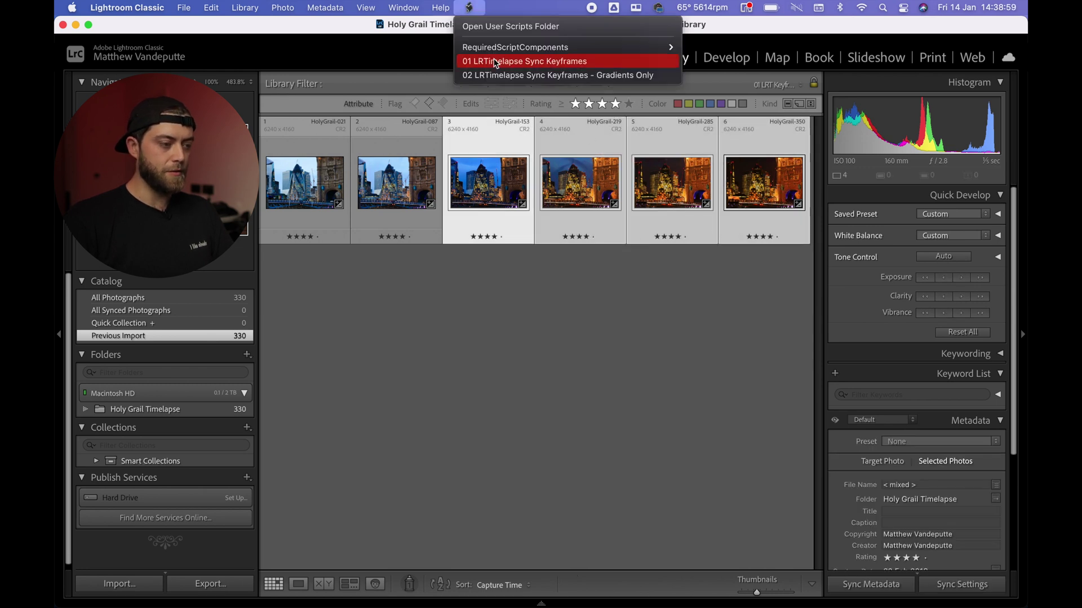
pyautogui.click(495, 61)
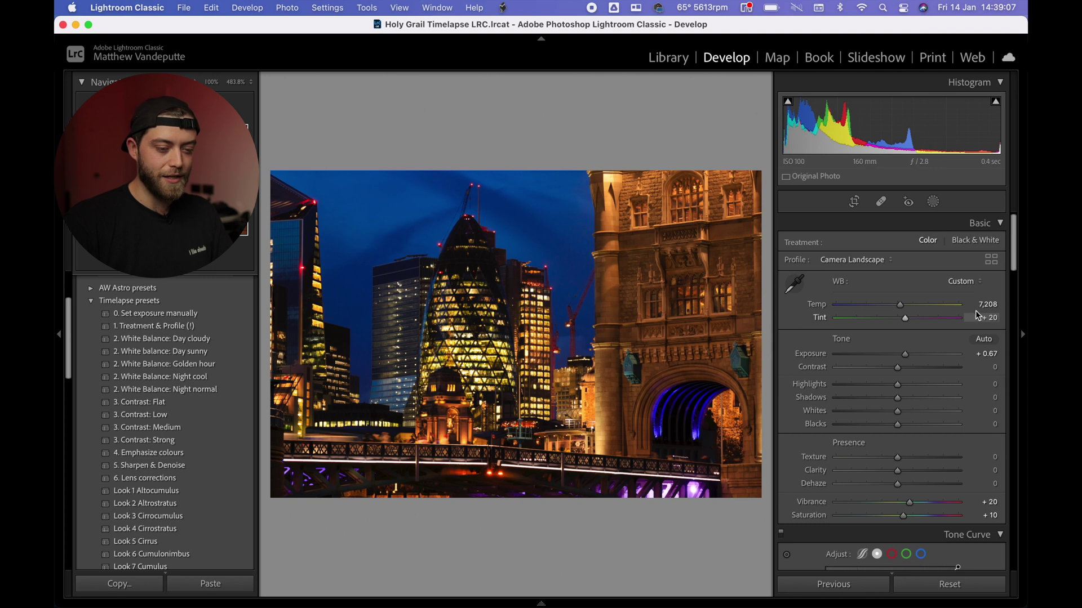
# Step: Cool keyframe 4's Temp to about 6,193, set exposure +0.44, and sync onto keyframes 4 to 6
pyautogui.moveTo(983, 304); pyautogui.dragTo(957, 305)
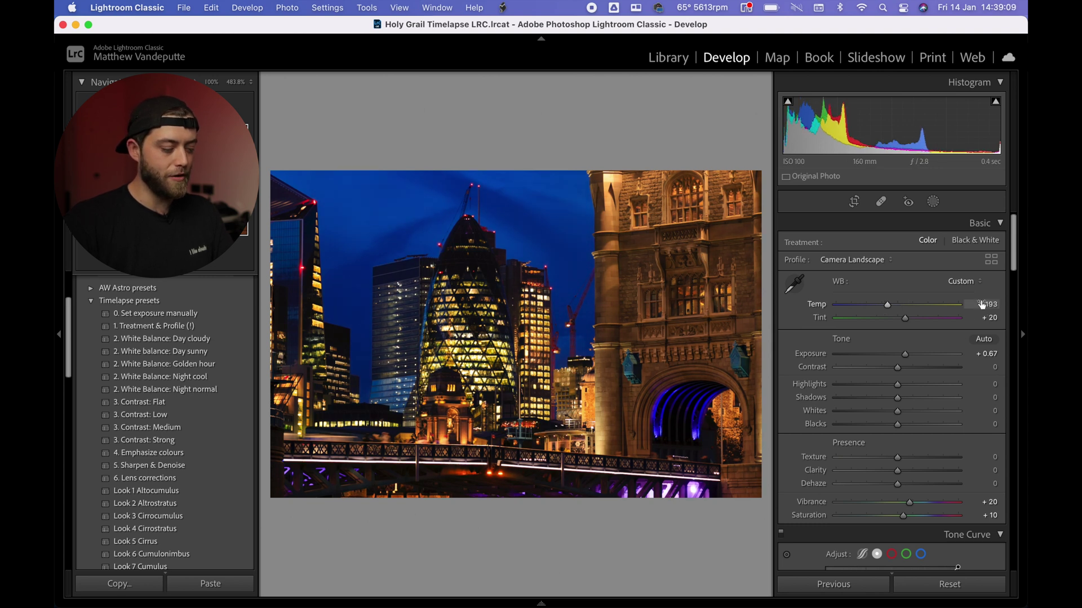
pyautogui.scroll(-4, 982, 304)
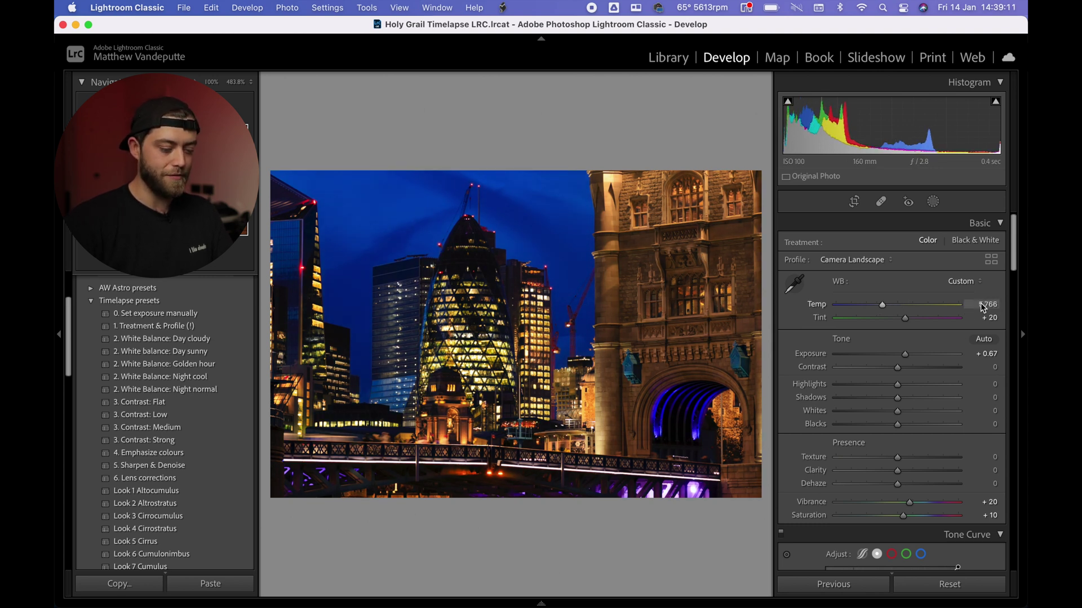
pyautogui.press('-')
pyautogui.press('=')
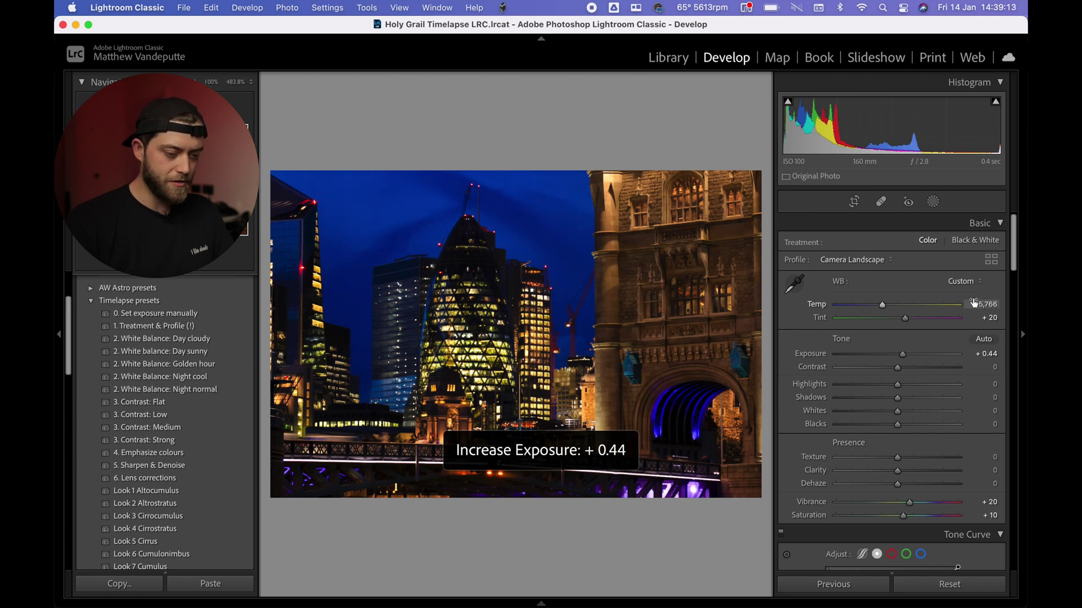
pyautogui.press('g')
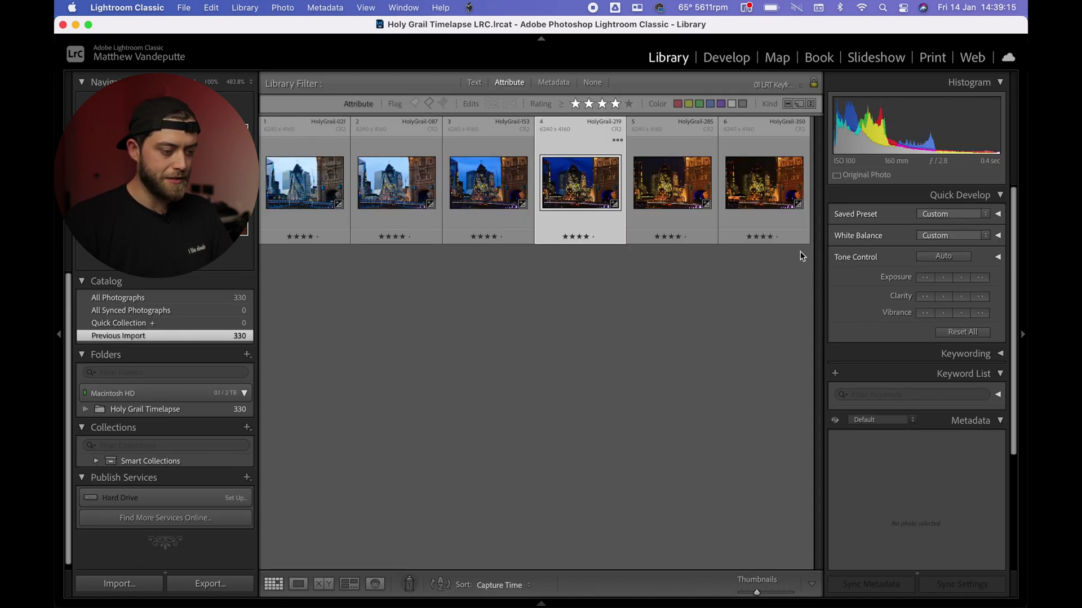
pyautogui.keyDown('shift'); pyautogui.click(765, 192); pyautogui.keyUp('shift')
pyautogui.click(468, 7)
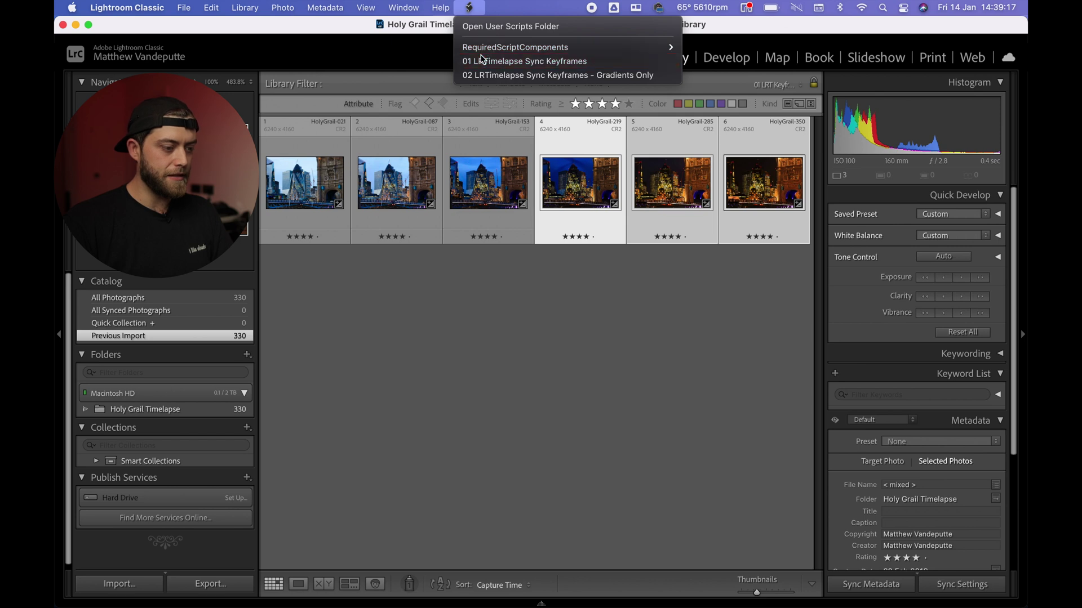
pyautogui.click(495, 61)
# Step: Sync keyframe 5's cooler Temp of 4,431 onto keyframe 6, then select all six keyframes
pyautogui.press('d')
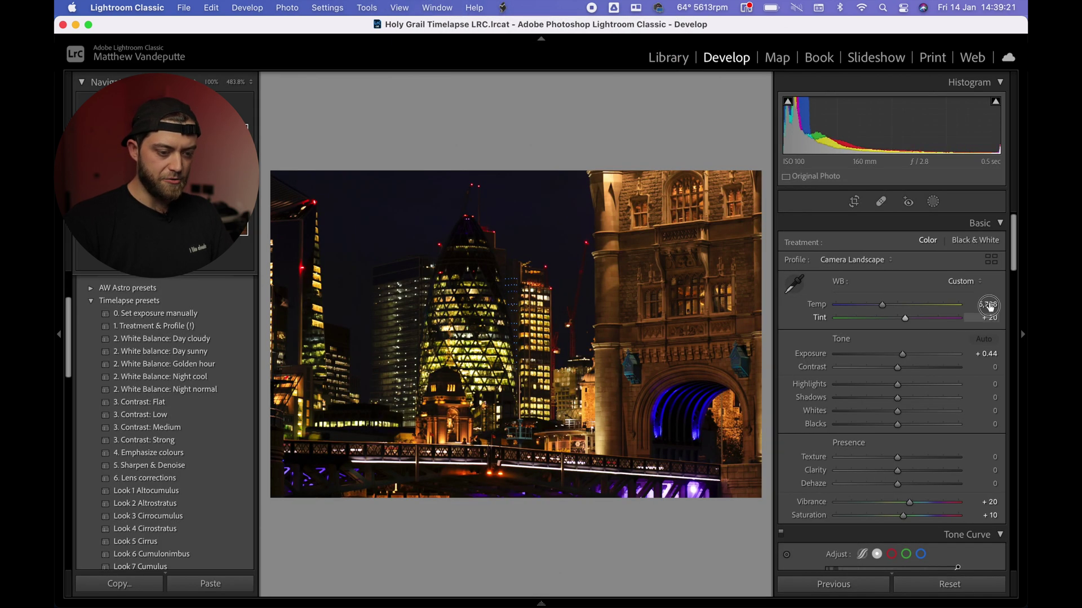
pyautogui.press('g')
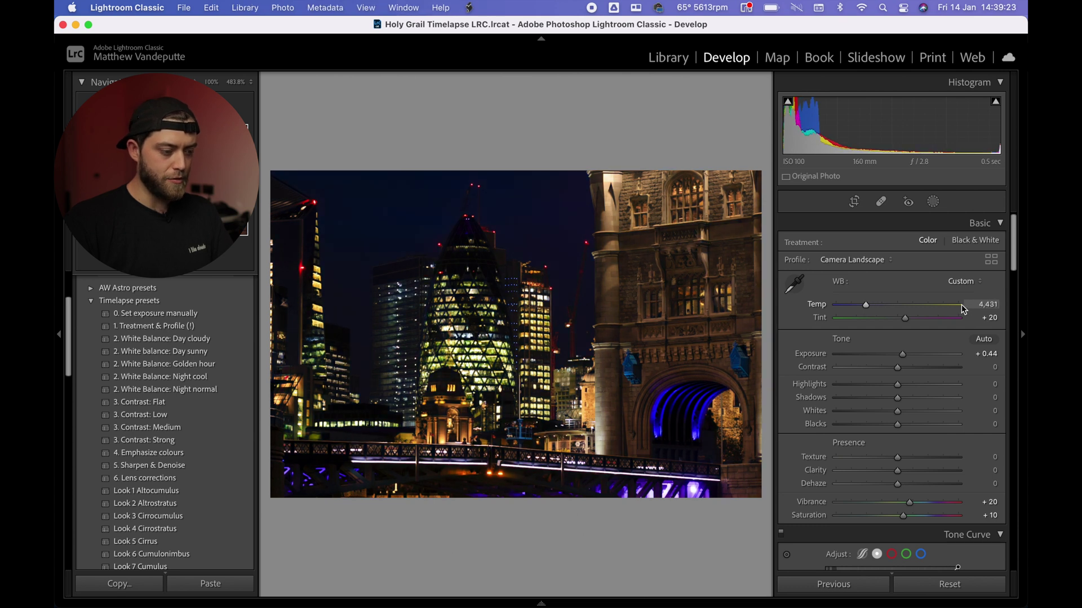
pyautogui.keyDown('shift'); pyautogui.click(763, 180); pyautogui.keyUp('shift')
pyautogui.click(470, 8)
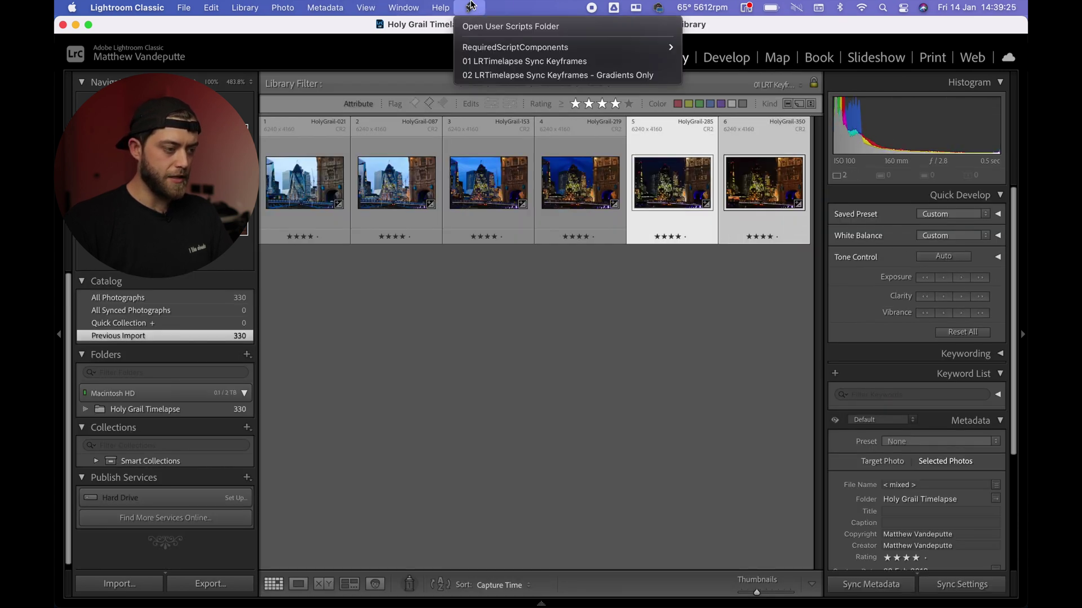
pyautogui.click(483, 62)
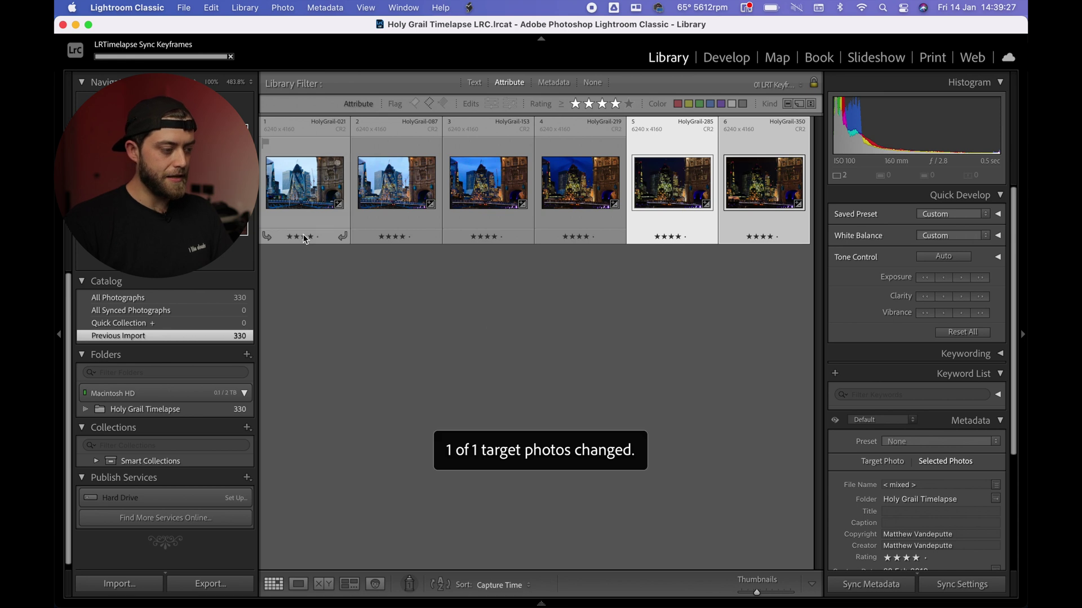
pyautogui.press('super+a')
# Step: Save the edits of all six selected keyframes to their metadata files, then return to LRTimelapse
pyautogui.rightClick(405, 189)
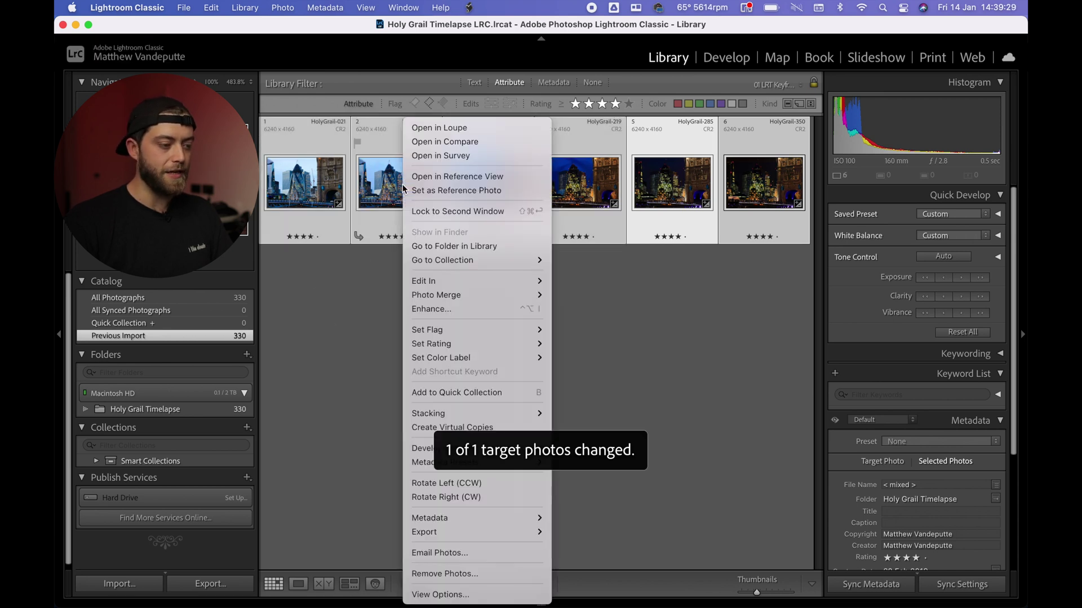
pyautogui.moveTo(507, 517)
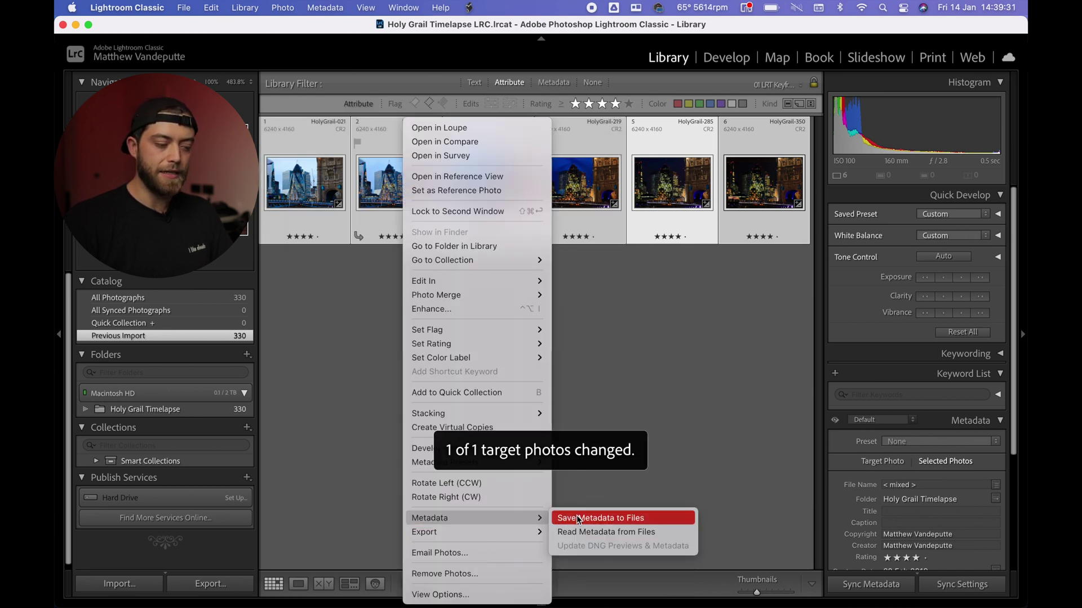
pyautogui.click(649, 518)
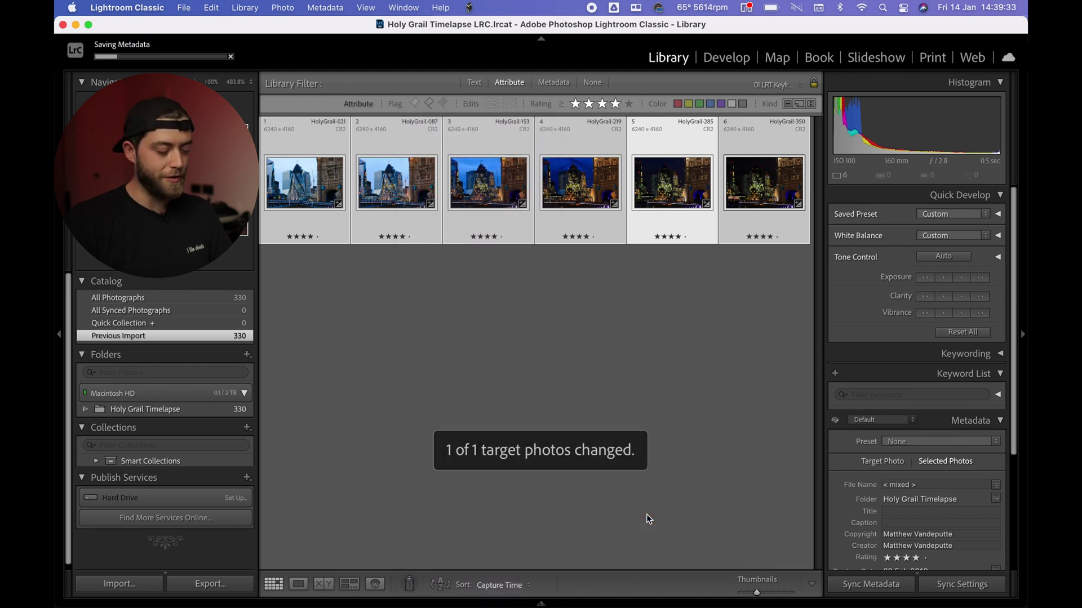
pyautogui.press('super+Tab')
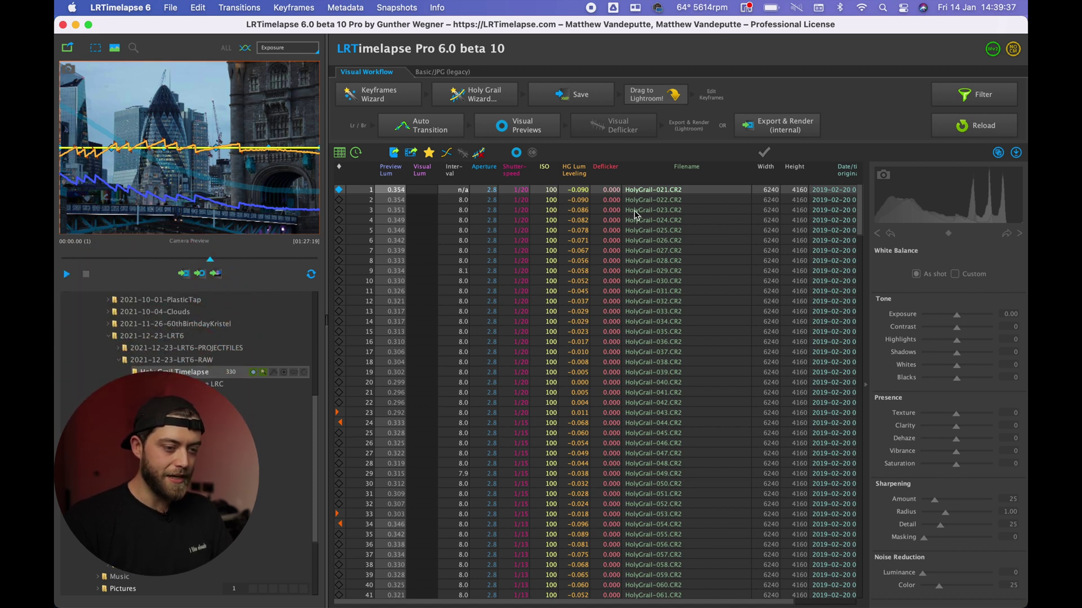
# Step: Reload the keyframe edits from the XMP files and apply Auto Transition across the sequence
pyautogui.click(967, 127)
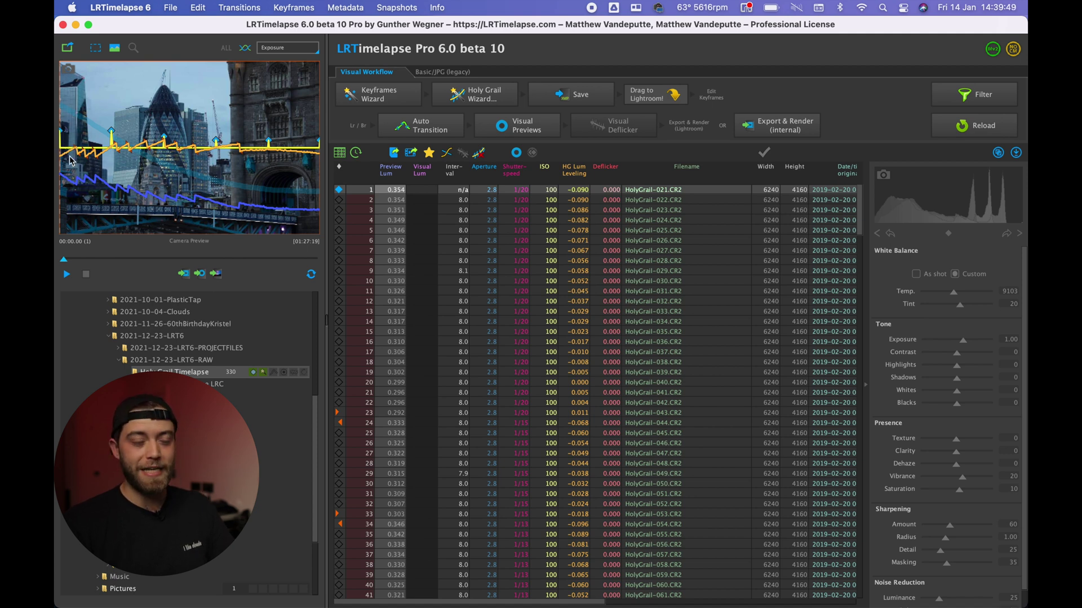
pyautogui.click(422, 126)
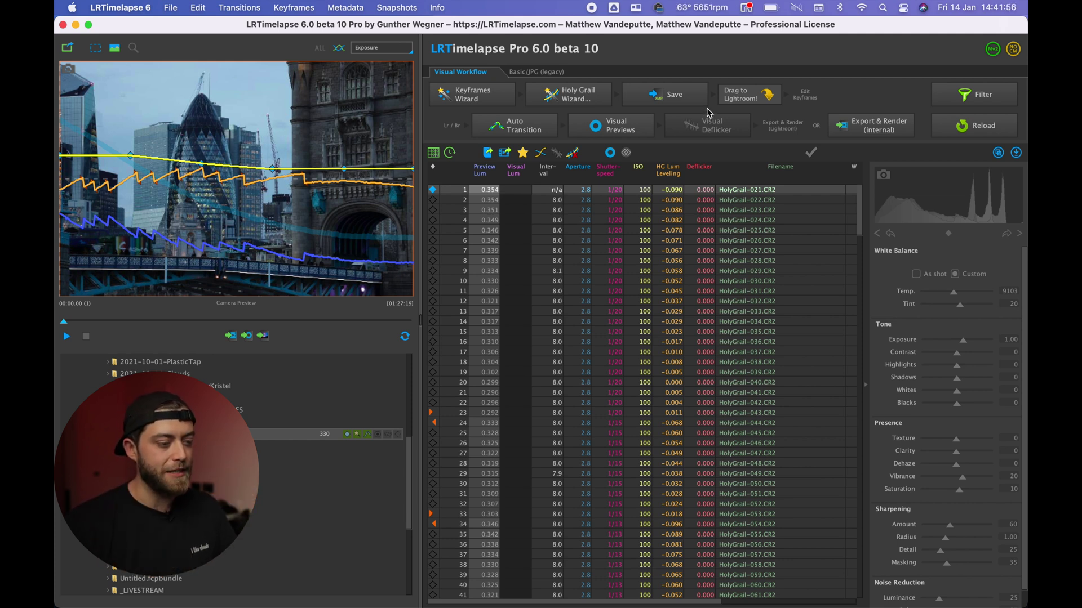
# Step: Start Export & Render (internal) with the Desktop as the output folder
pyautogui.click(872, 131)
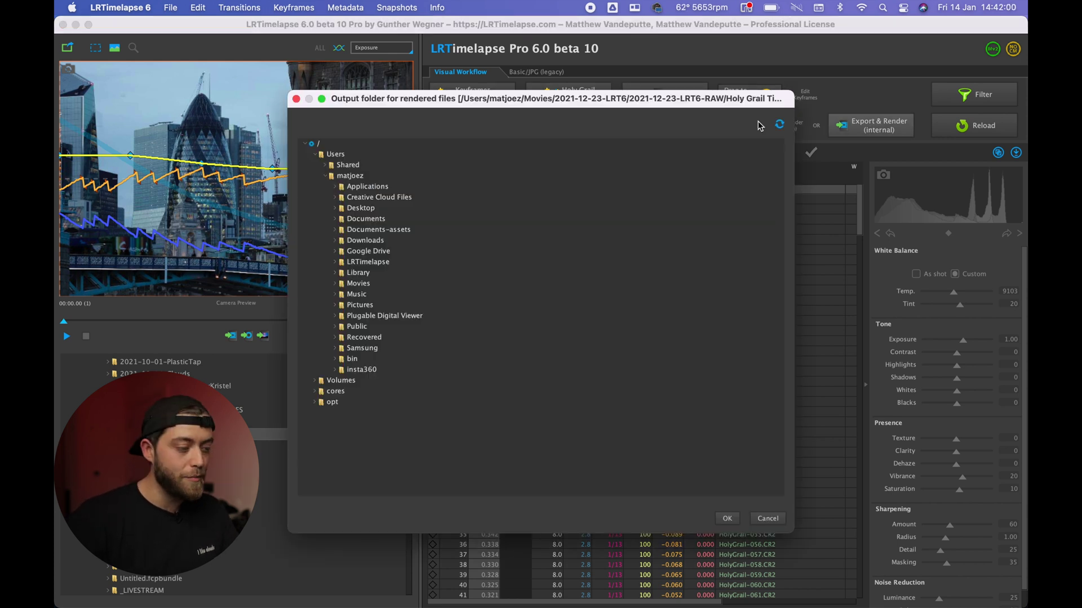
pyautogui.doubleClick(363, 208)
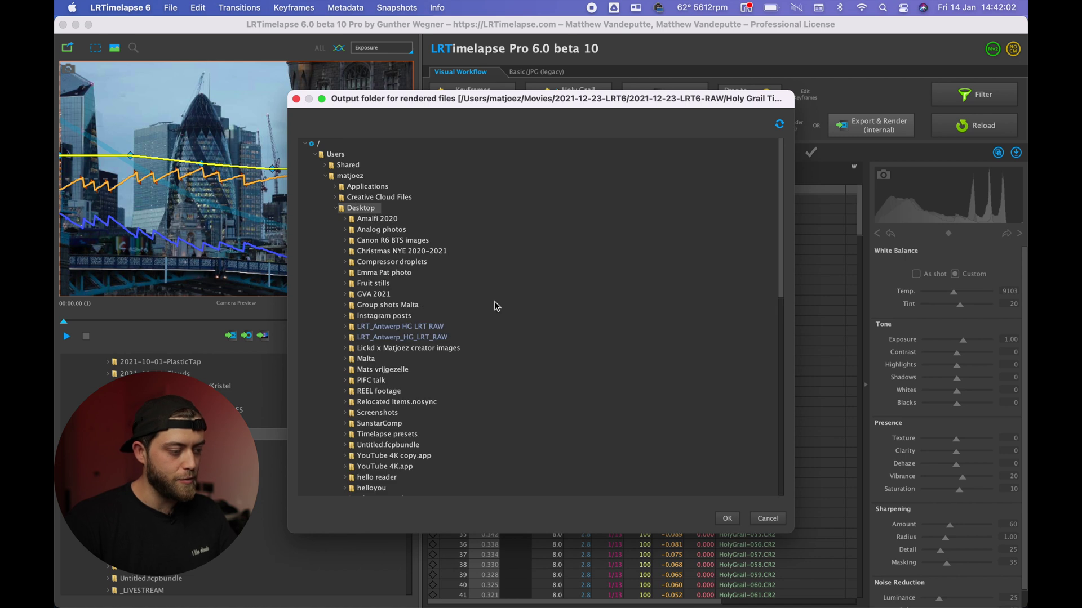
pyautogui.click(728, 518)
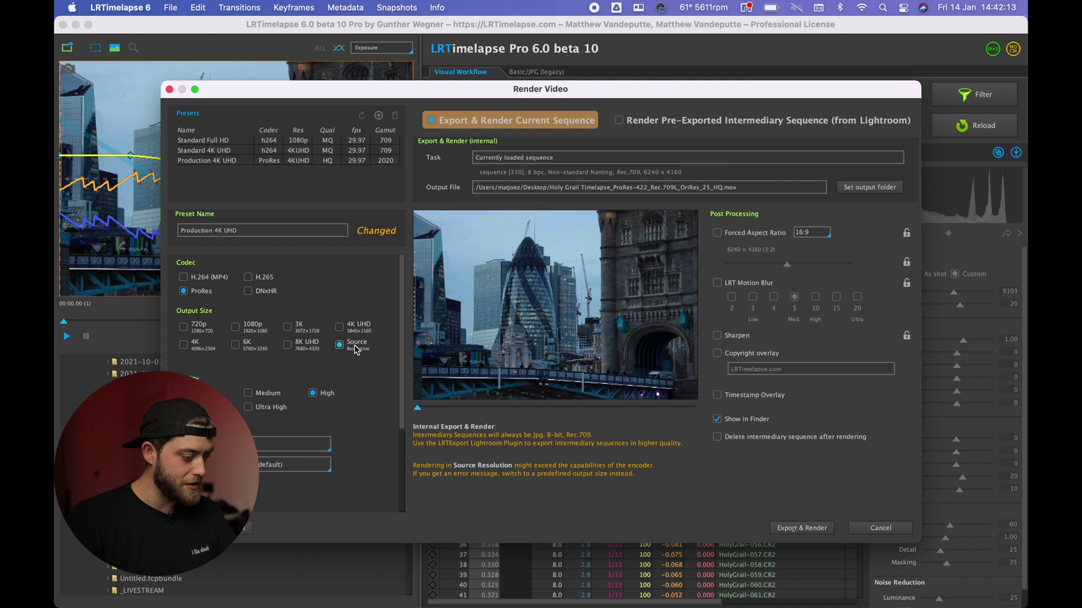
# Step: Review the Render Video settings: ProRes 422, source resolution, high quality, 25 fps
pyautogui.scroll(-4, 356, 349)
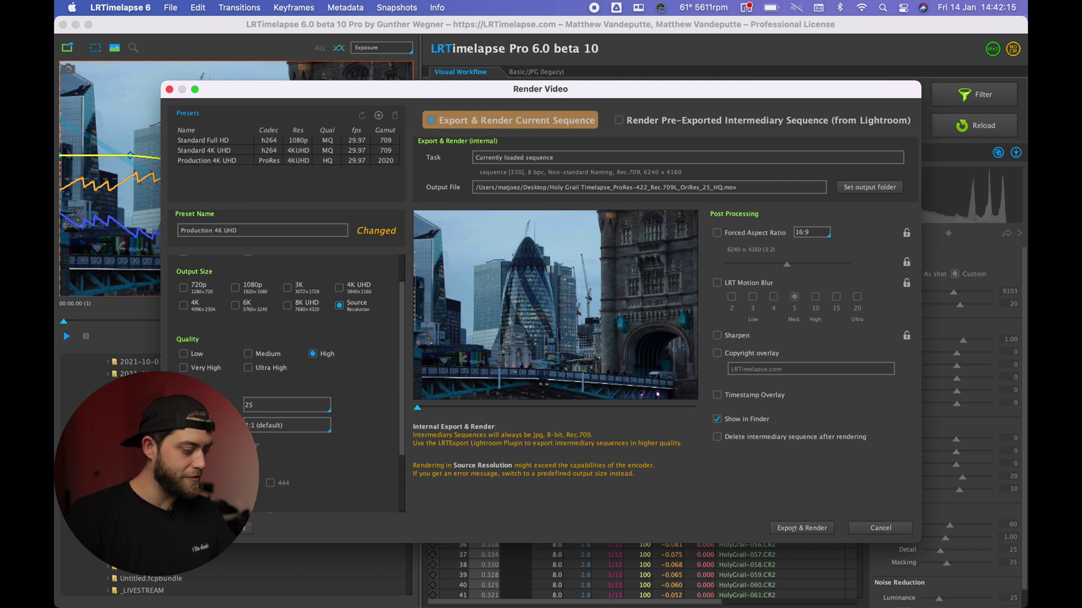
pyautogui.scroll(-8, 376, 406)
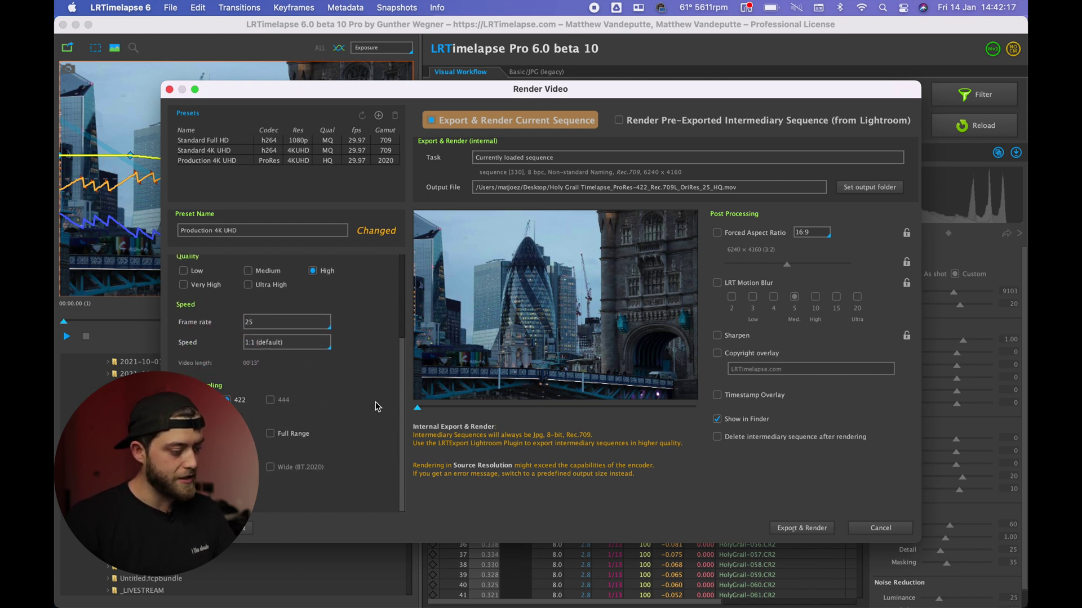
pyautogui.scroll(12, 377, 405)
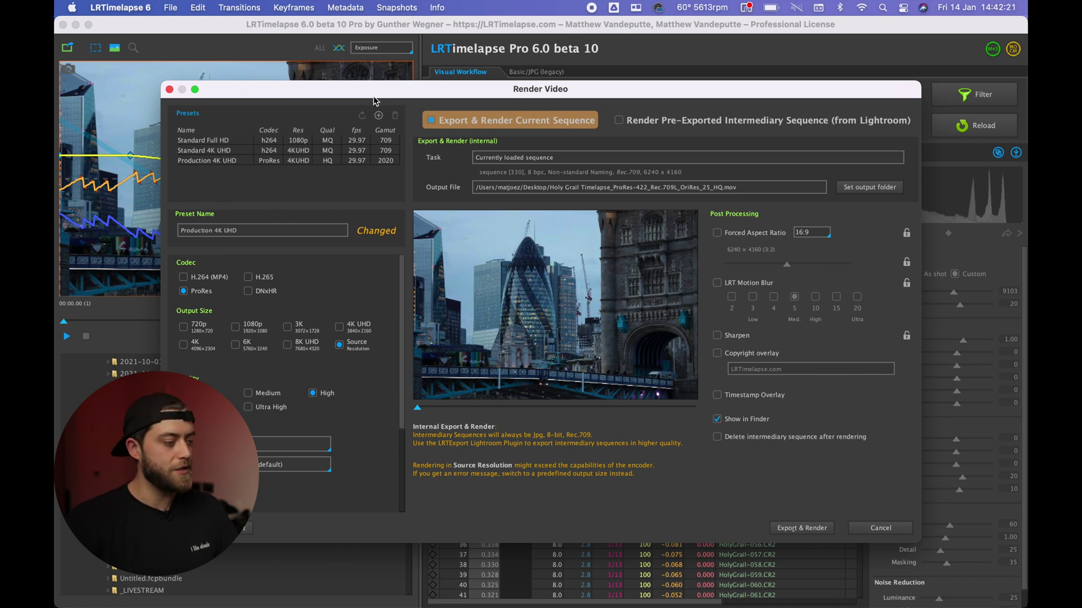
pyautogui.moveTo(374, 97); pyautogui.dragTo(368, 88)
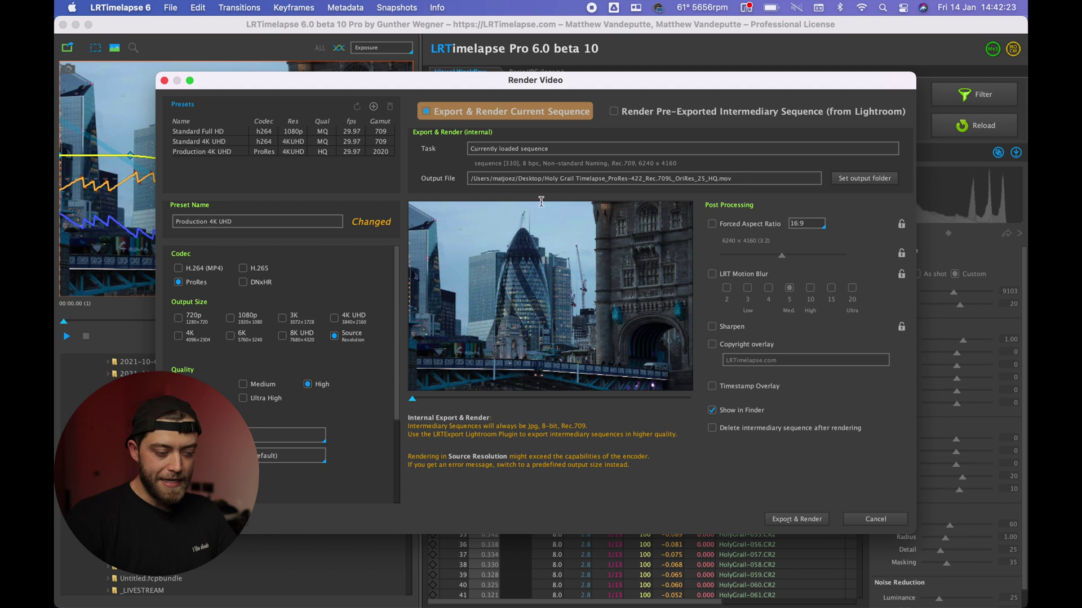